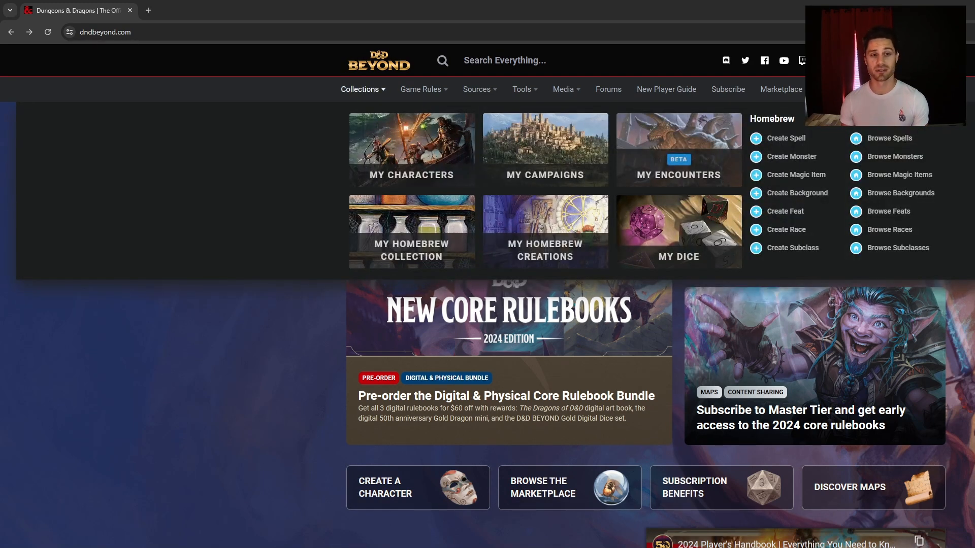
# Open My Characters from Collections and browse the list of existing characters
pyautogui.click(401, 138)
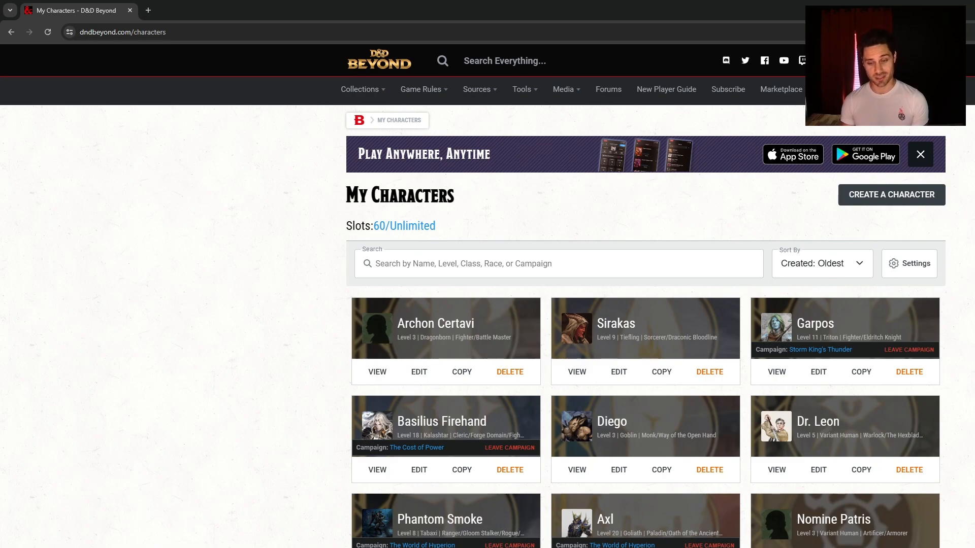
pyautogui.scroll(-15, 853, 435)
pyautogui.scroll(-5, 806, 415)
pyautogui.scroll(20, 957, 425)
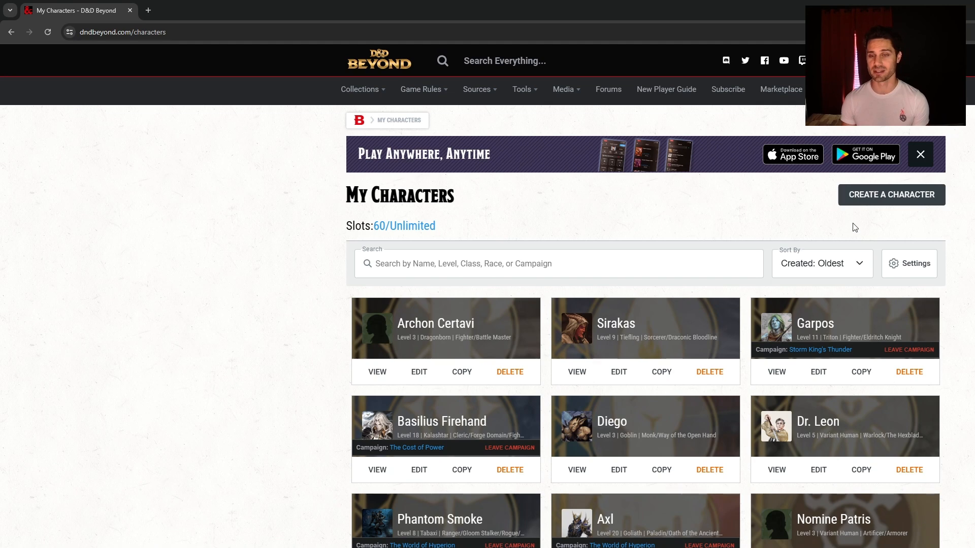
# Start a new character, leaving beginner help text off, and choose the Standard builder
pyautogui.click(893, 202)
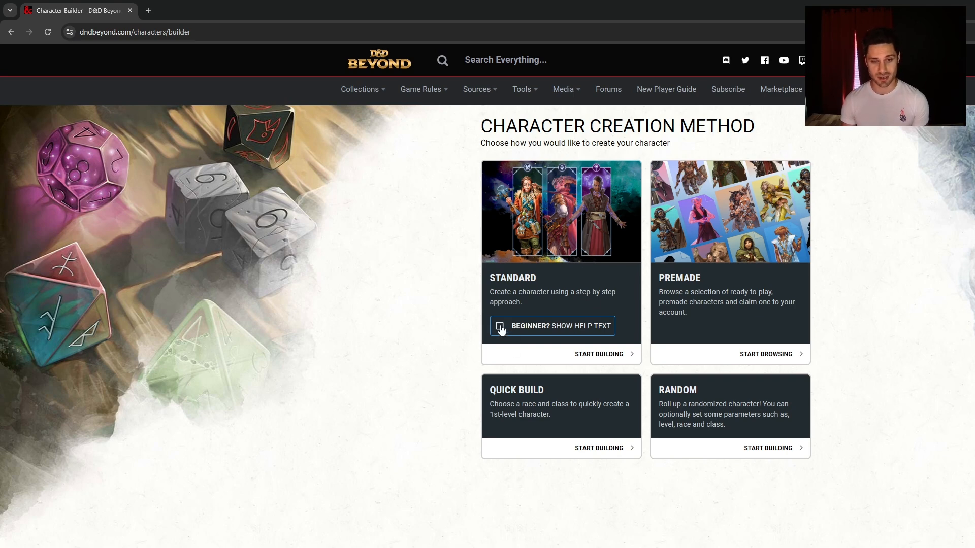
pyautogui.click(540, 331)
pyautogui.click(540, 331)
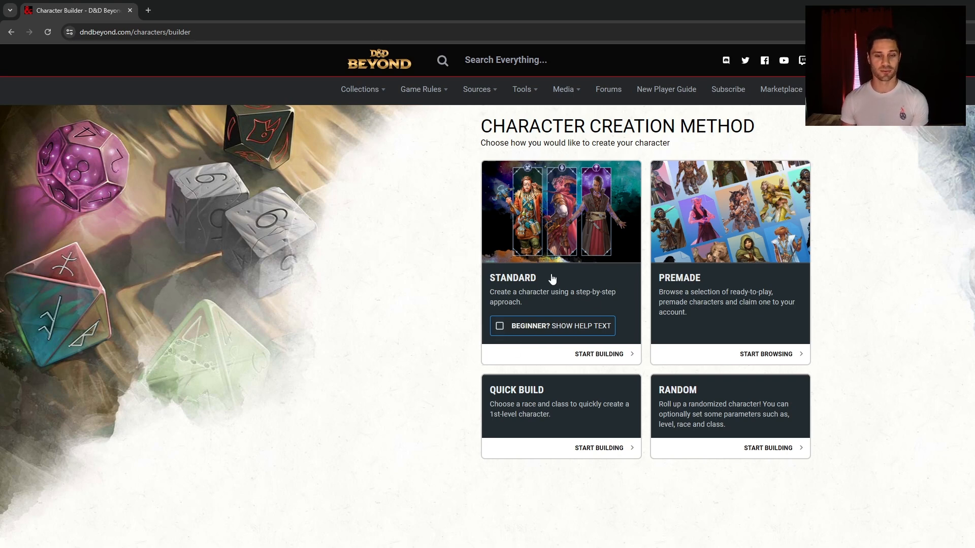
pyautogui.click(581, 251)
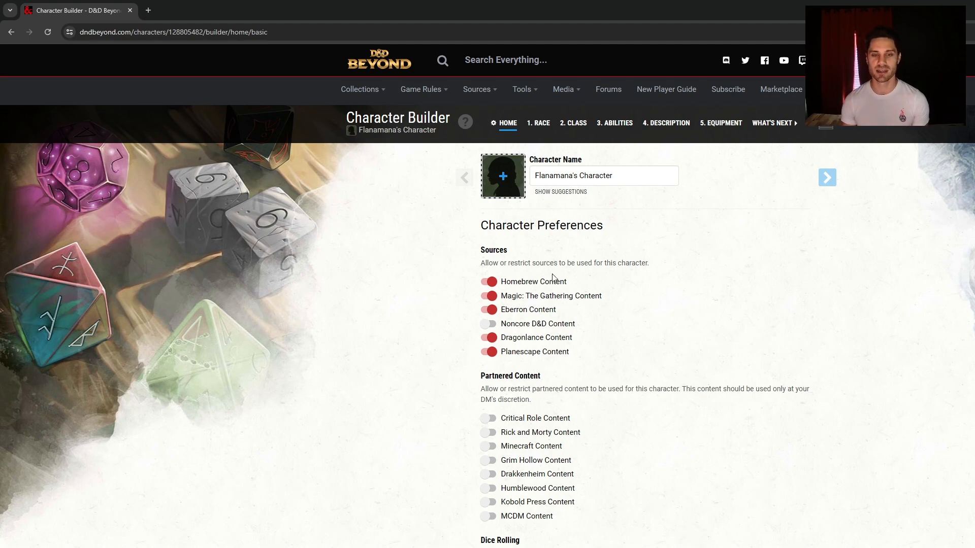
pyautogui.click(491, 299)
pyautogui.click(489, 310)
pyautogui.click(490, 298)
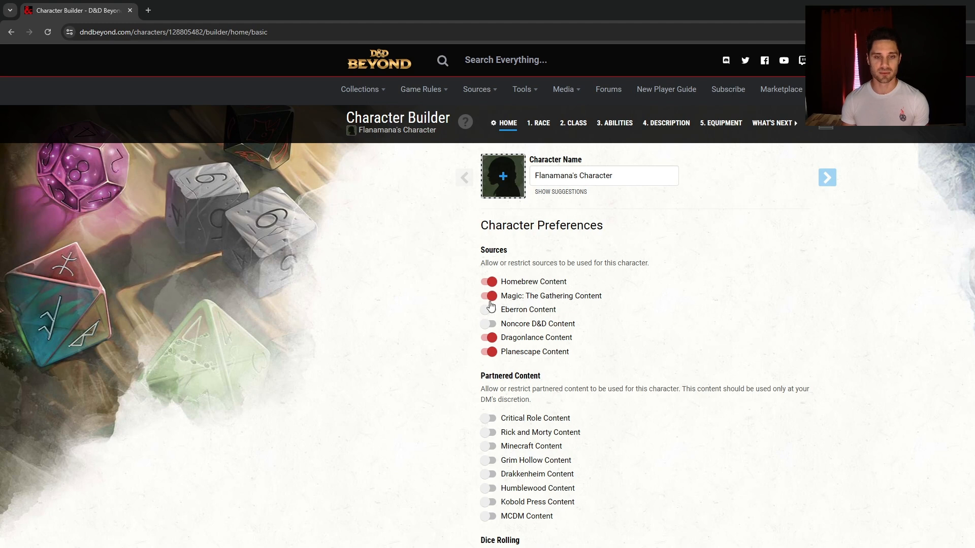
pyautogui.click(488, 312)
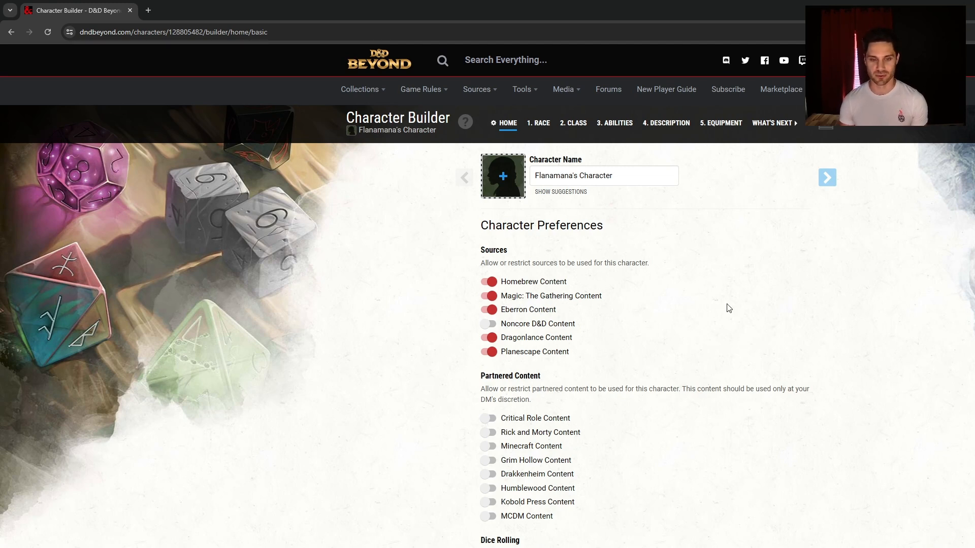
pyautogui.scroll(-3, 729, 308)
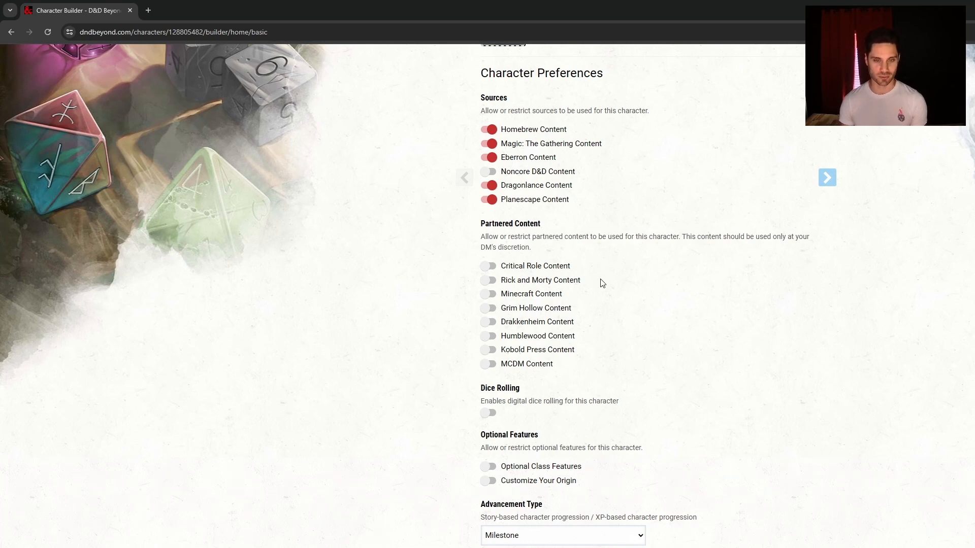
pyautogui.click(489, 266)
pyautogui.click(488, 280)
pyautogui.click(488, 294)
pyautogui.click(488, 294)
pyautogui.click(488, 280)
pyautogui.click(488, 265)
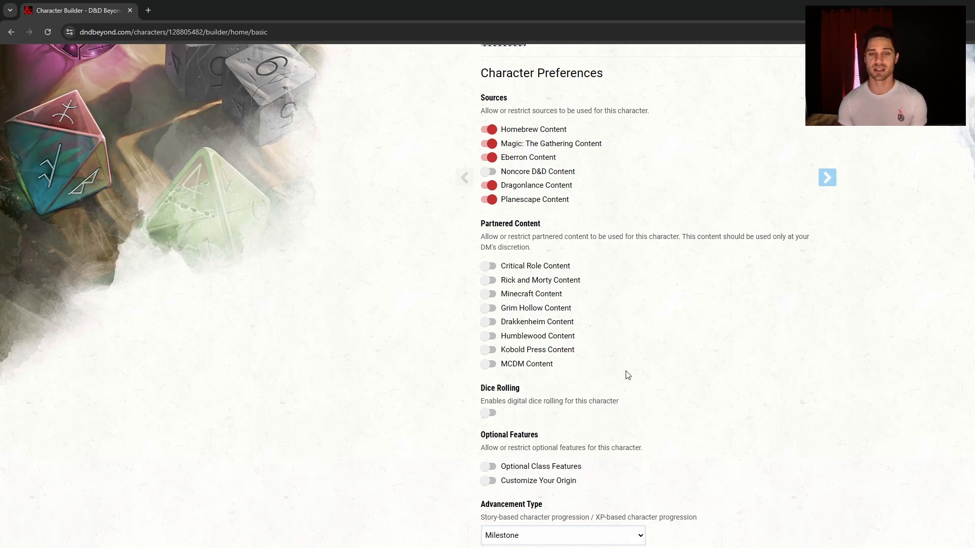
pyautogui.click(488, 413)
pyautogui.click(489, 412)
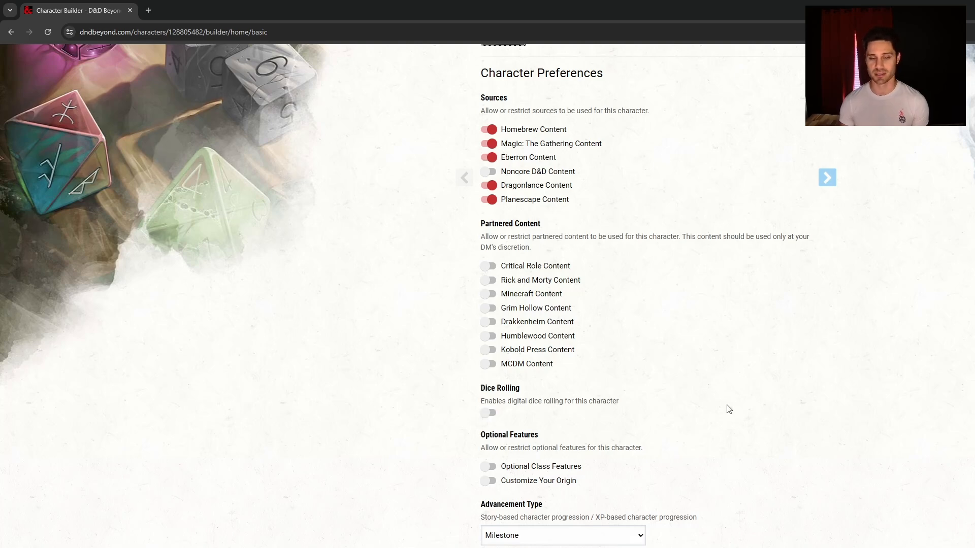
pyautogui.scroll(-2, 896, 335)
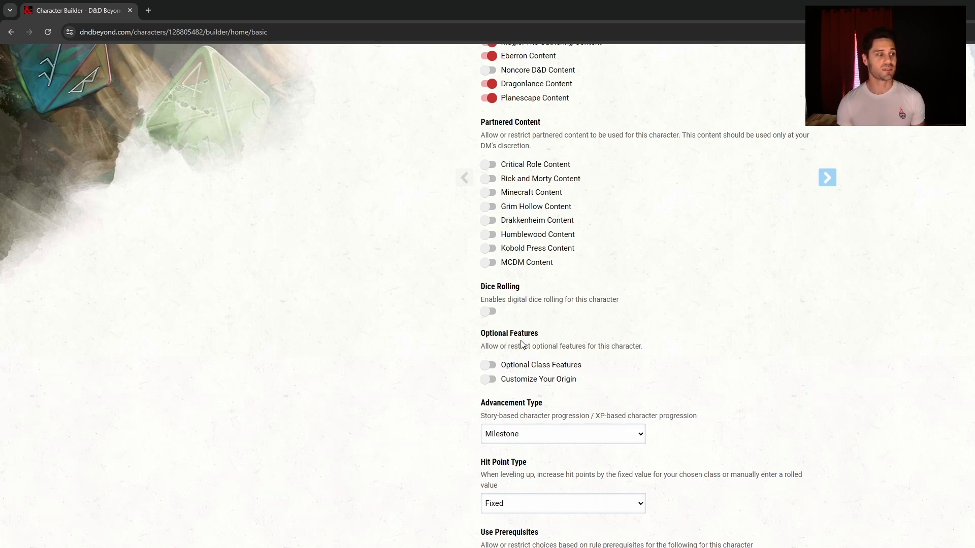
# Switch on Optional Class Features and Customize Your Origin
pyautogui.click(490, 366)
pyautogui.click(489, 381)
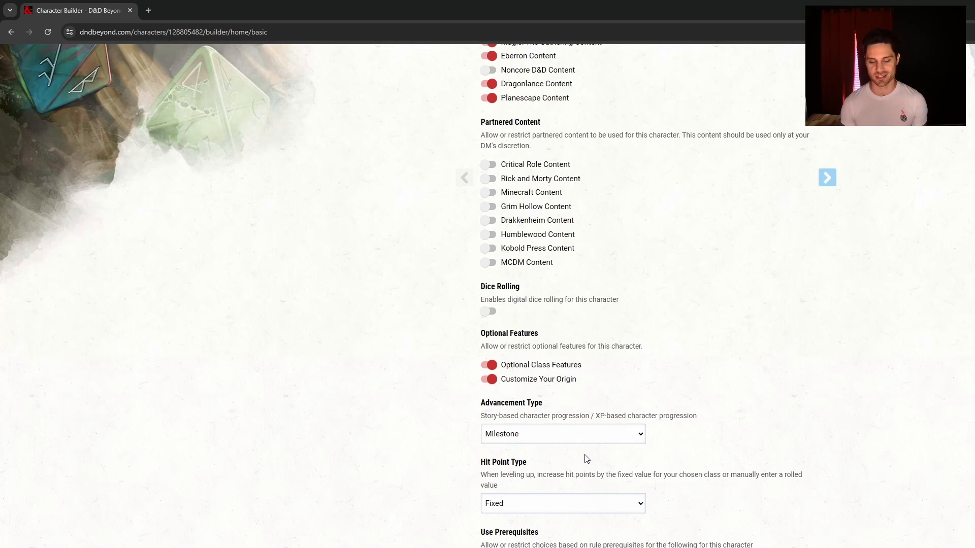
# Set Advancement Type to XP and confirm the change
pyautogui.click(587, 458)
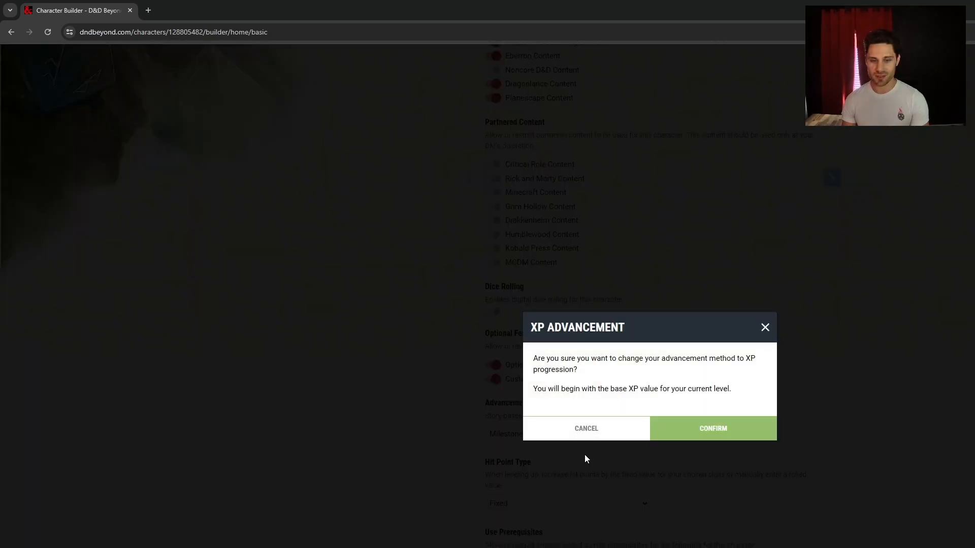
pyautogui.click(714, 429)
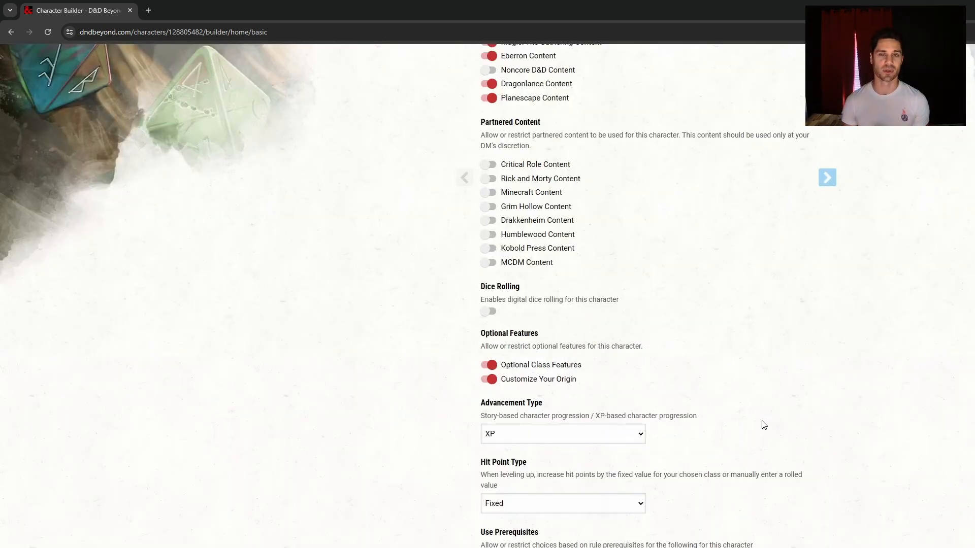
pyautogui.scroll(-1, 745, 412)
pyautogui.scroll(-3, 745, 412)
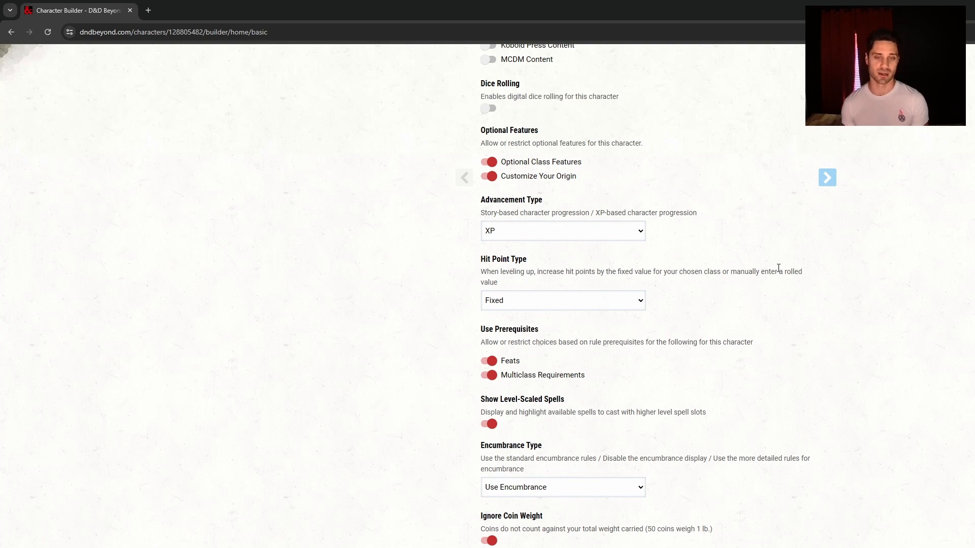
# Set Hit Point Type to Fixed and review the remaining preferences
pyautogui.click(615, 305)
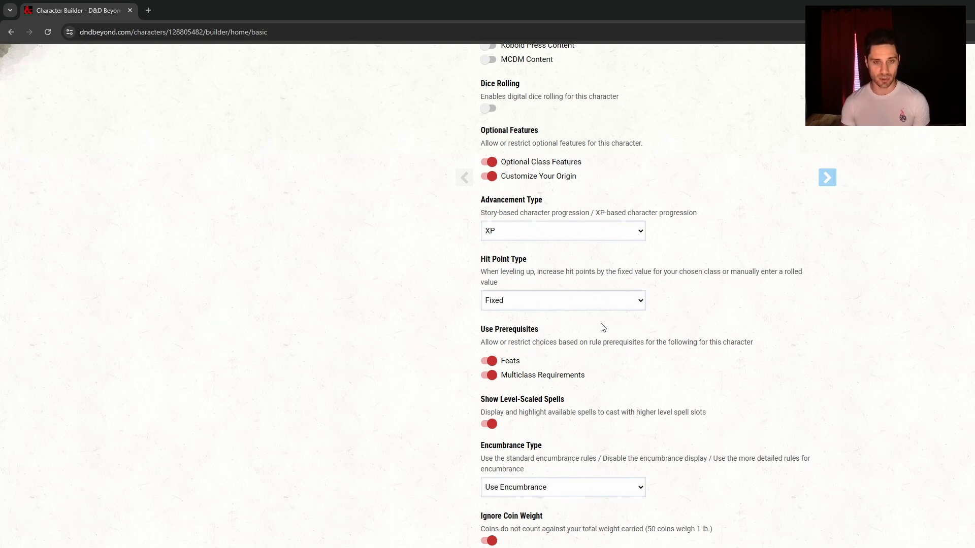
pyautogui.click(603, 325)
pyautogui.click(608, 435)
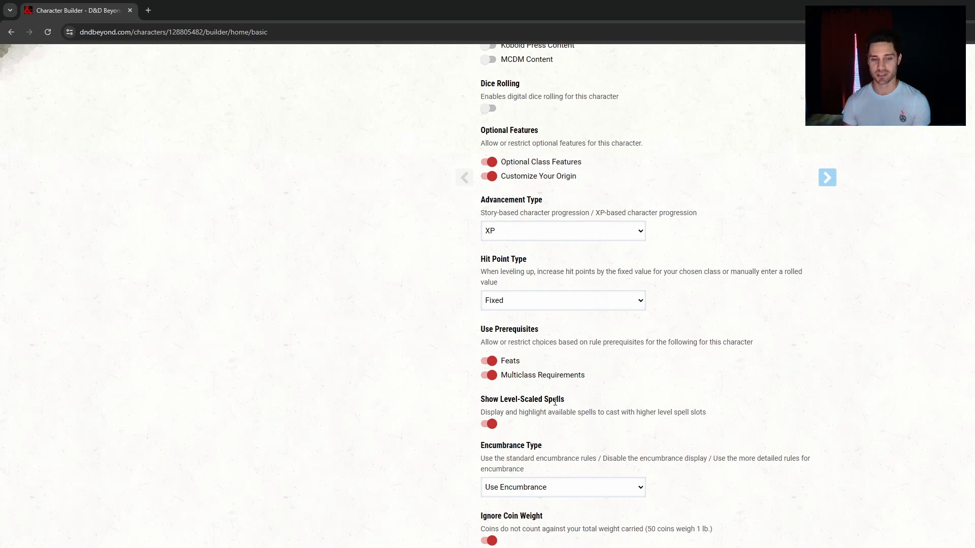
pyautogui.scroll(-2, 711, 396)
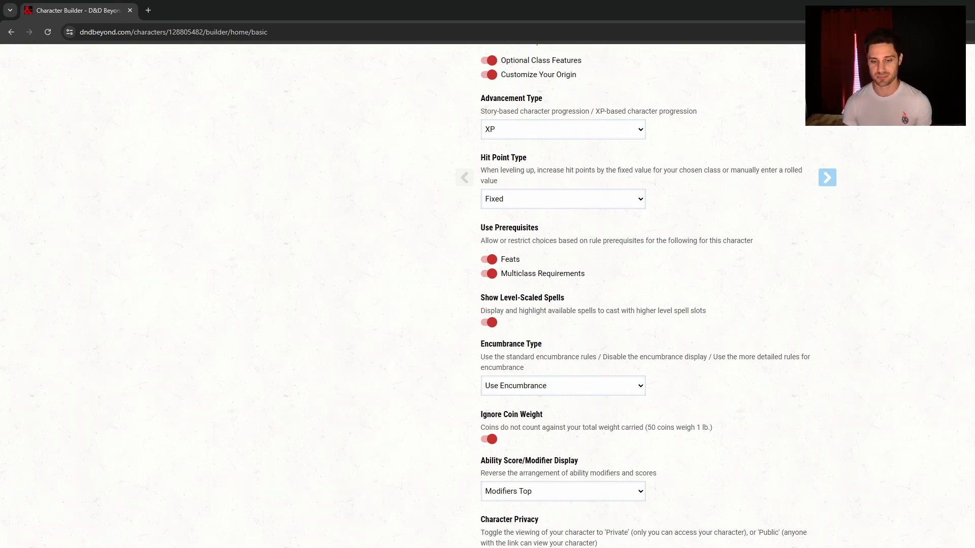
pyautogui.scroll(8, 804, 291)
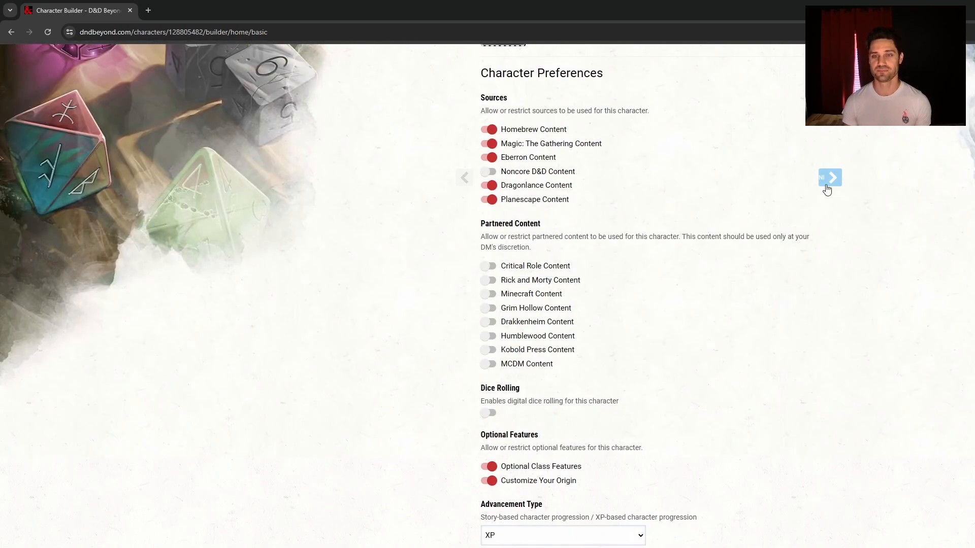
# Go to the Race step and rename the character to 'Grommash'
pyautogui.click(826, 187)
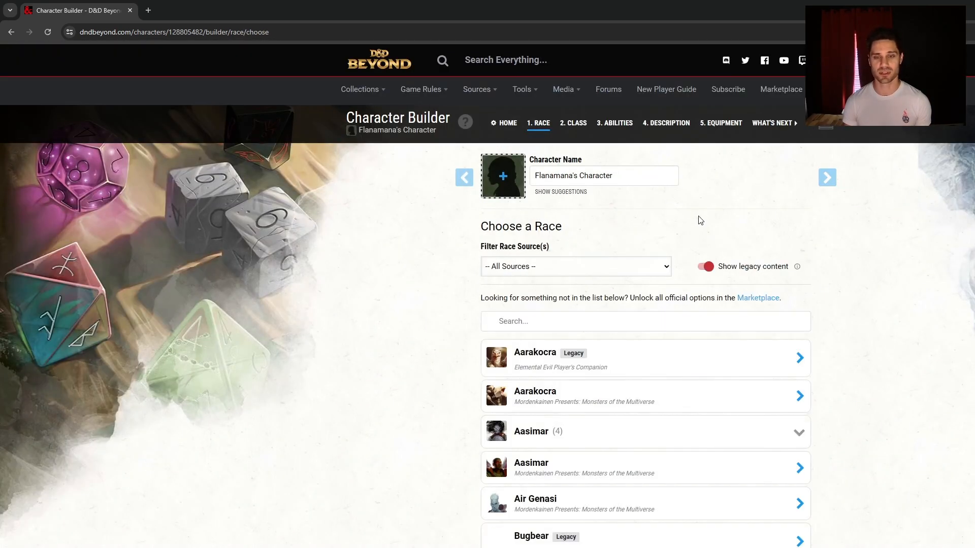
pyautogui.tripleClick(633, 177)
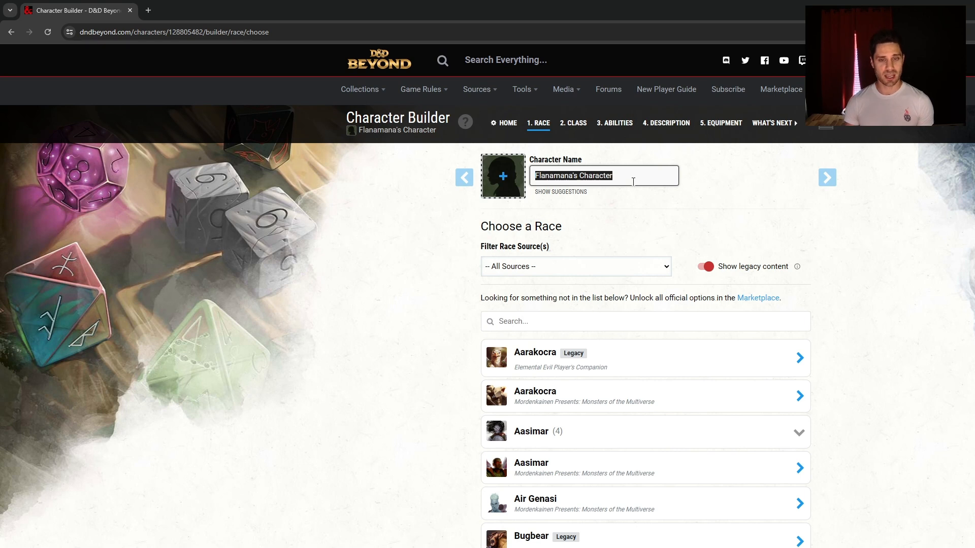
pyautogui.write('Grommash')
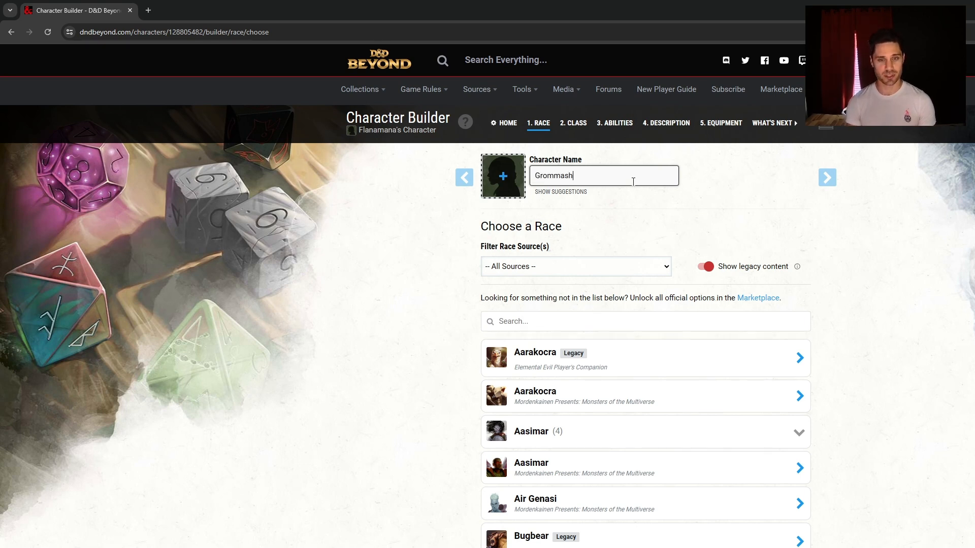
pyautogui.click(934, 282)
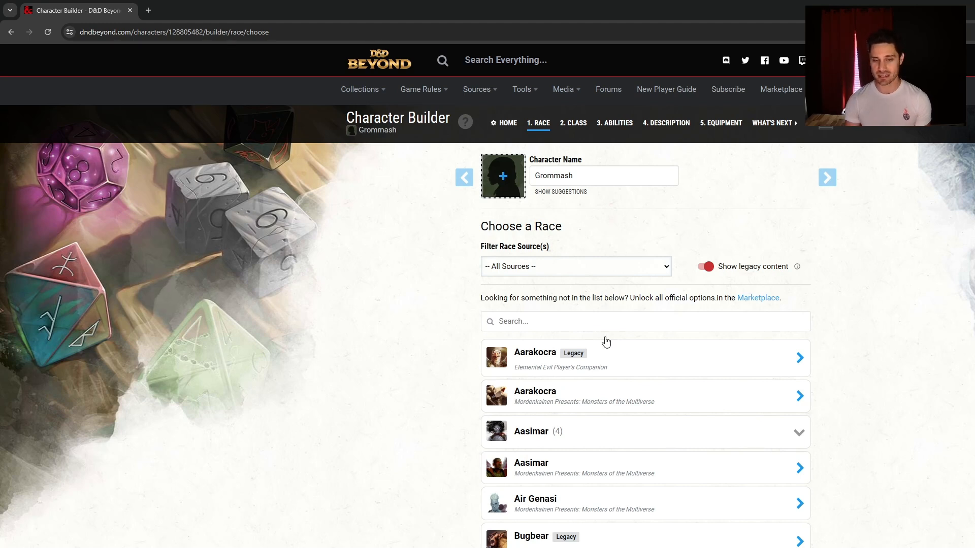
pyautogui.click(608, 294)
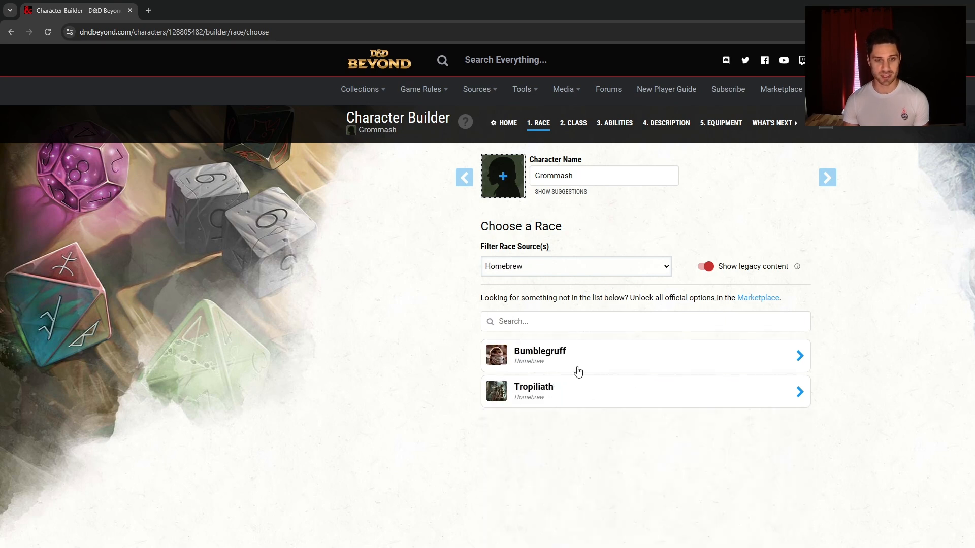
pyautogui.click(589, 303)
pyautogui.click(587, 270)
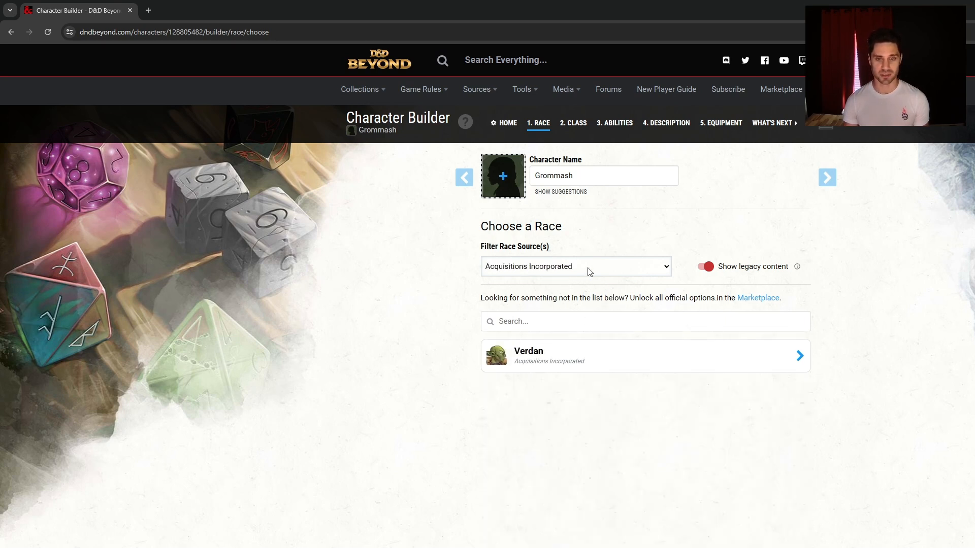
pyautogui.click(569, 287)
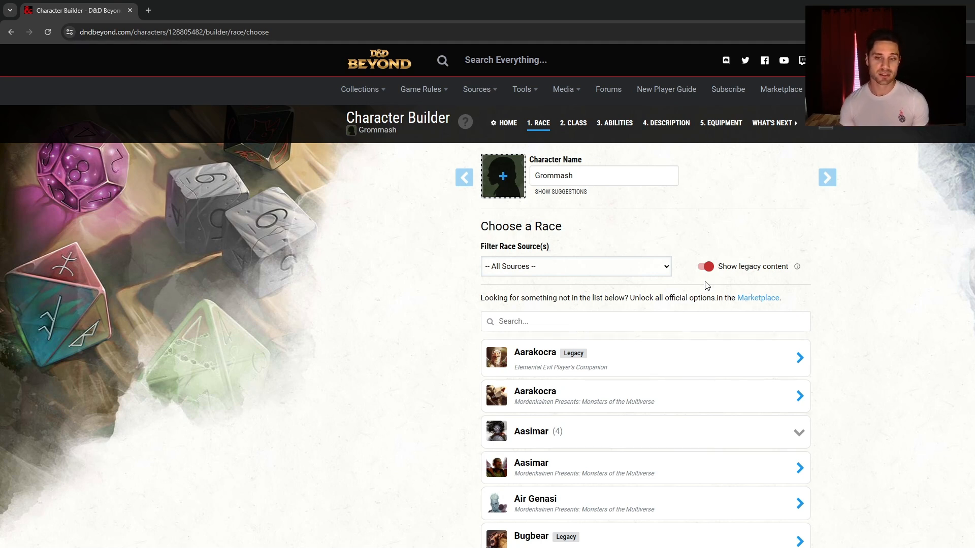
# Preview the Duergar and Aarakocra race details
pyautogui.scroll(-10, 650, 264)
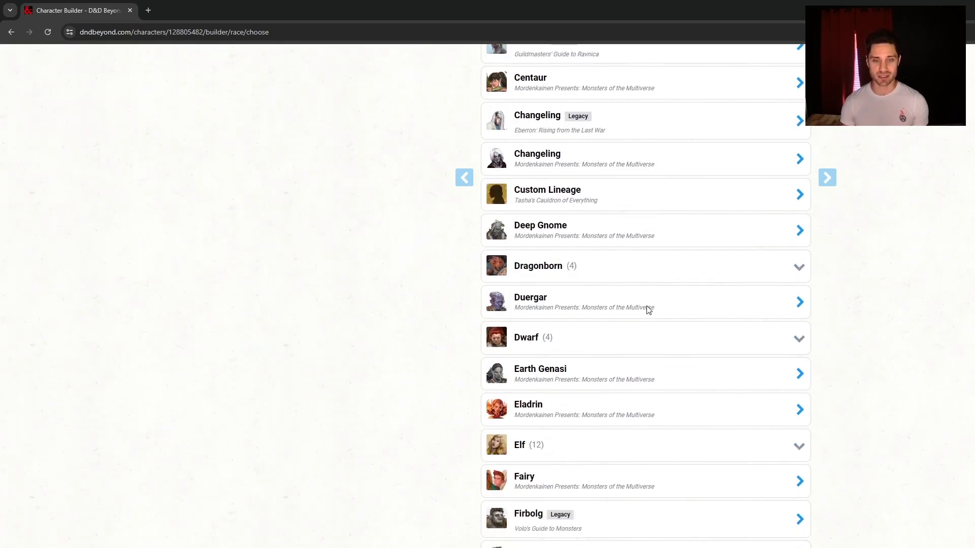
pyautogui.click(648, 309)
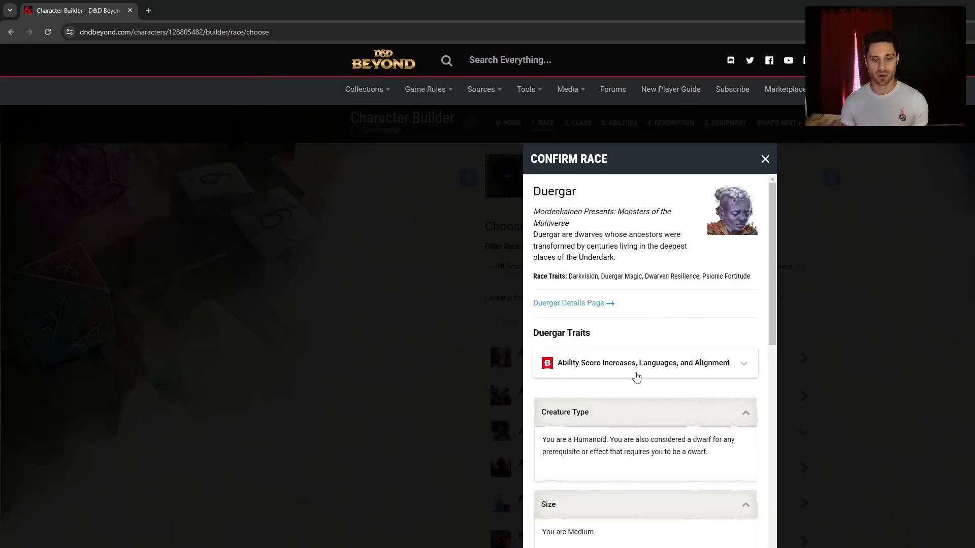
pyautogui.scroll(-3, 671, 429)
pyautogui.scroll(-3, 654, 416)
pyautogui.scroll(-3, 703, 397)
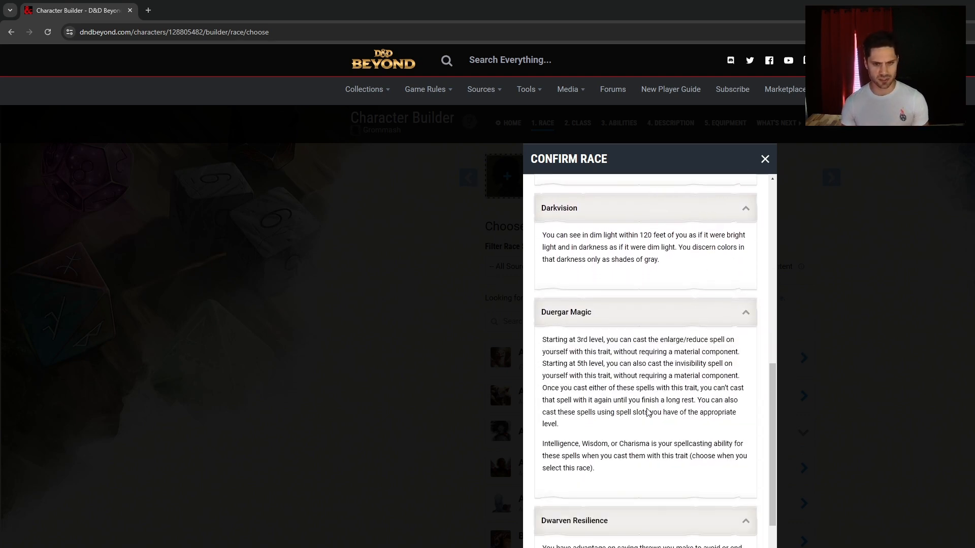
pyautogui.scroll(-2, 633, 361)
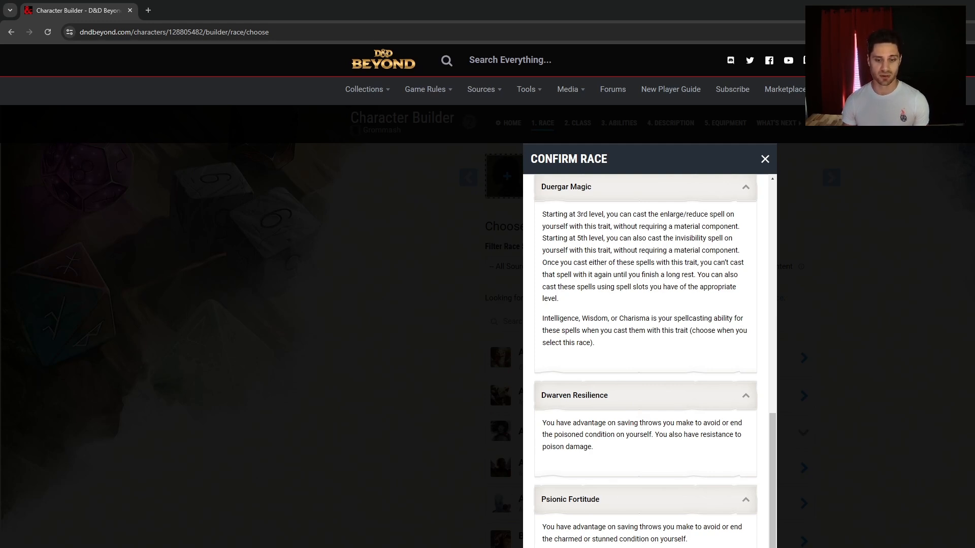
pyautogui.press('Escape')
pyautogui.click(630, 396)
pyautogui.scroll(-9, 624, 411)
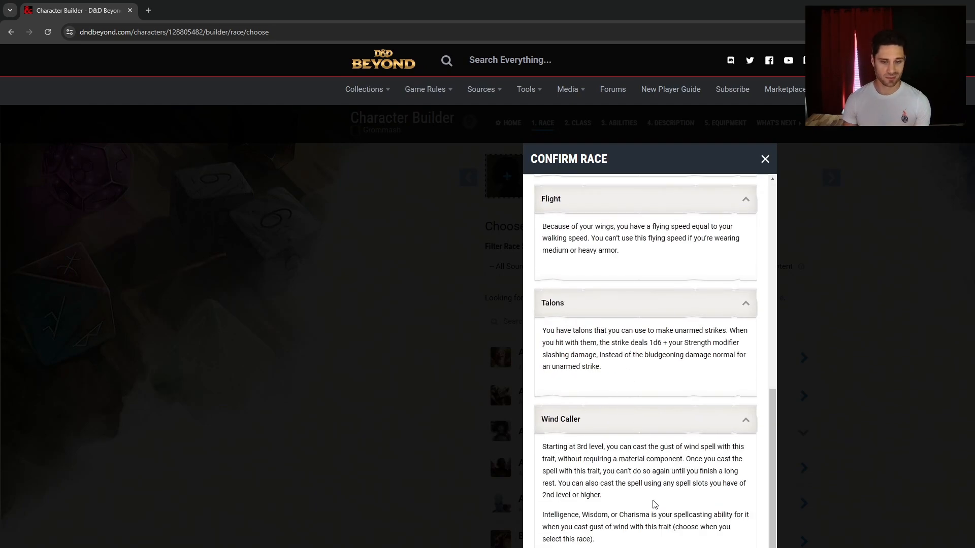
pyautogui.press('Escape')
# Expand the Orc and Tiefling groups and preview the Monsters of the Multiverse Orc
pyautogui.scroll(-12, 844, 483)
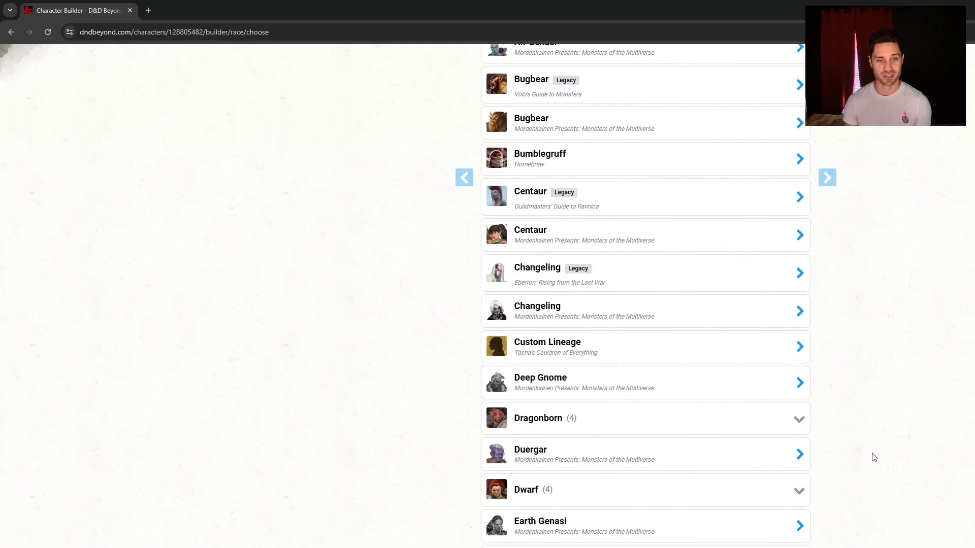
pyautogui.scroll(-11, 873, 458)
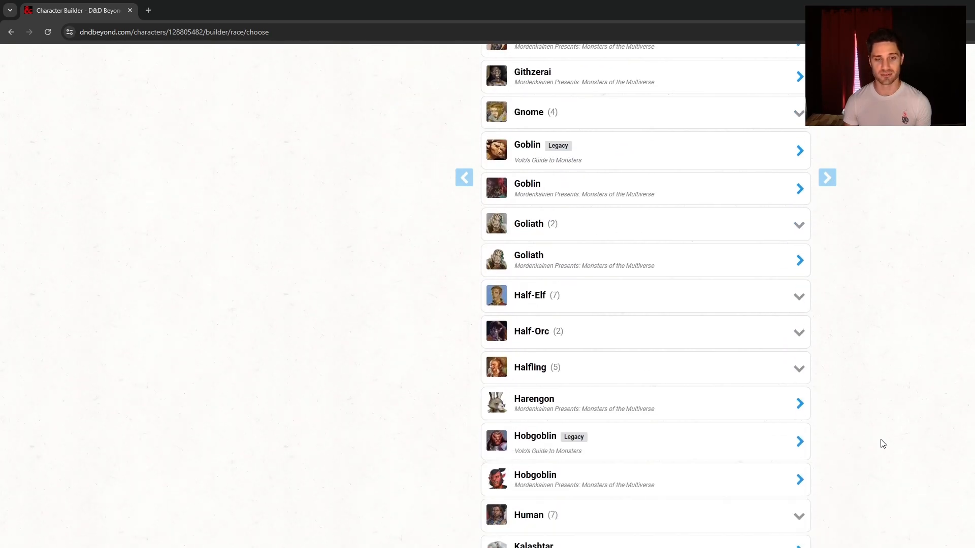
pyautogui.scroll(-10, 897, 441)
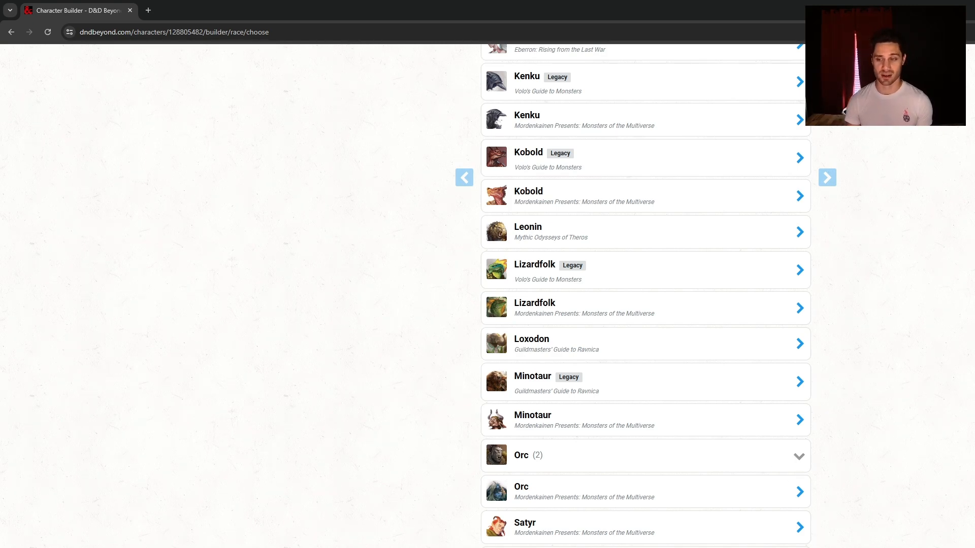
pyautogui.scroll(20, 645, 294)
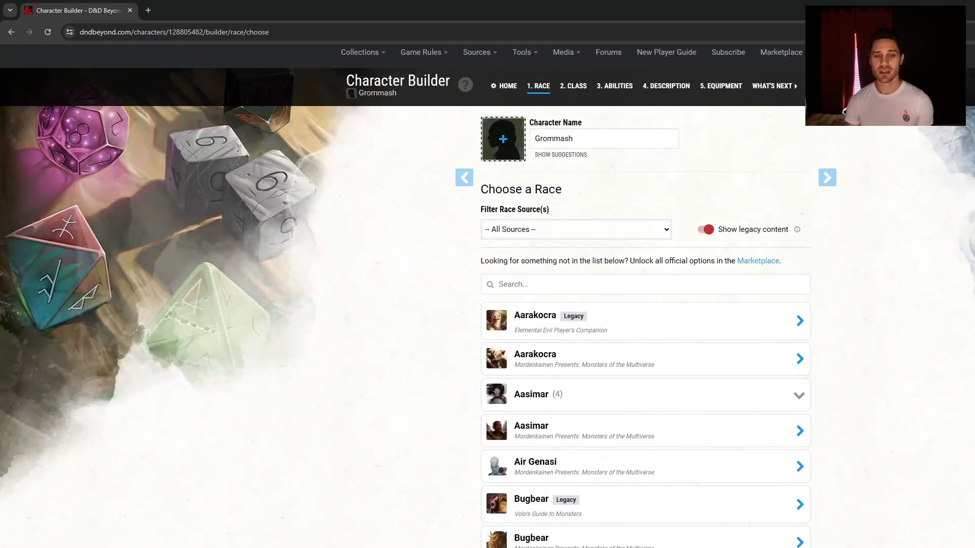
pyautogui.scroll(-20, 645, 295)
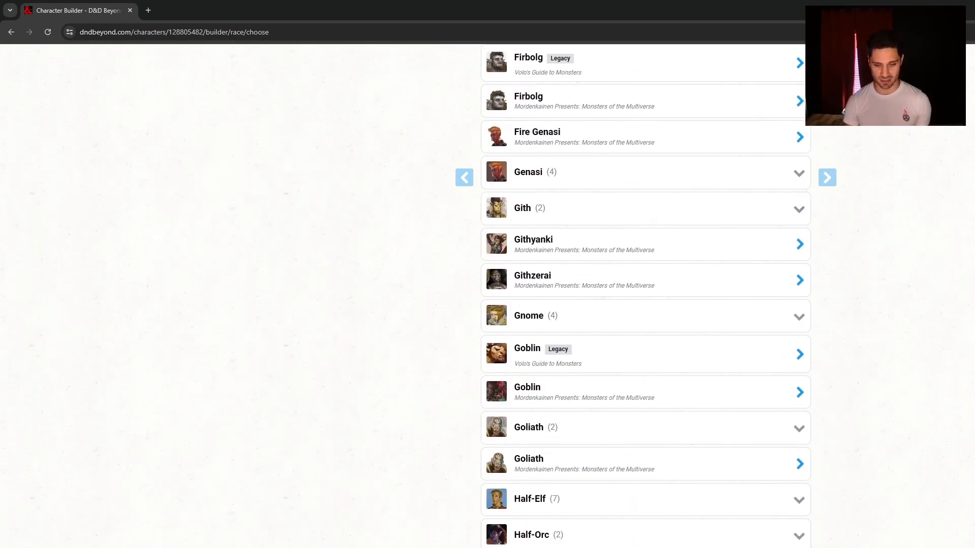
pyautogui.scroll(-13, 645, 294)
pyautogui.scroll(6, 644, 294)
pyautogui.scroll(-15, 645, 294)
pyautogui.scroll(14, 645, 294)
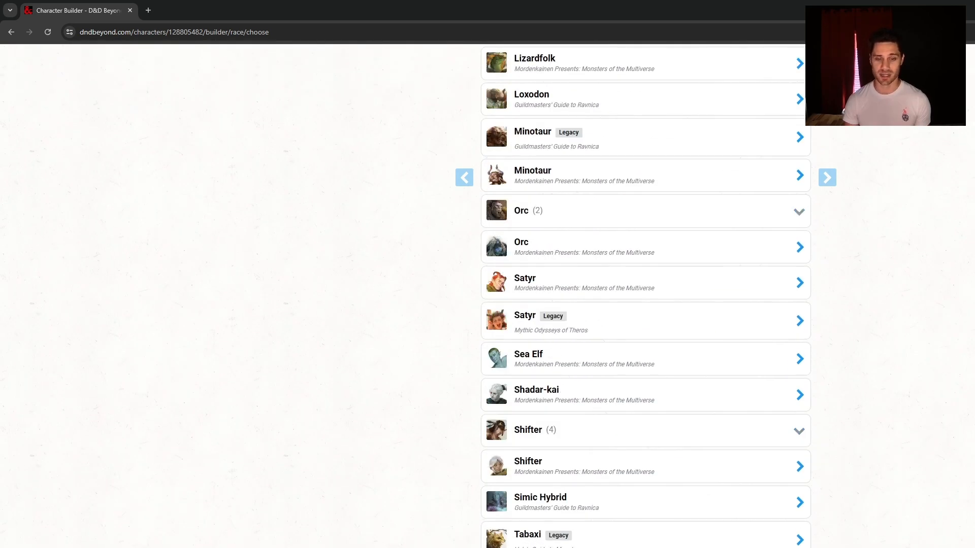
pyautogui.click(734, 429)
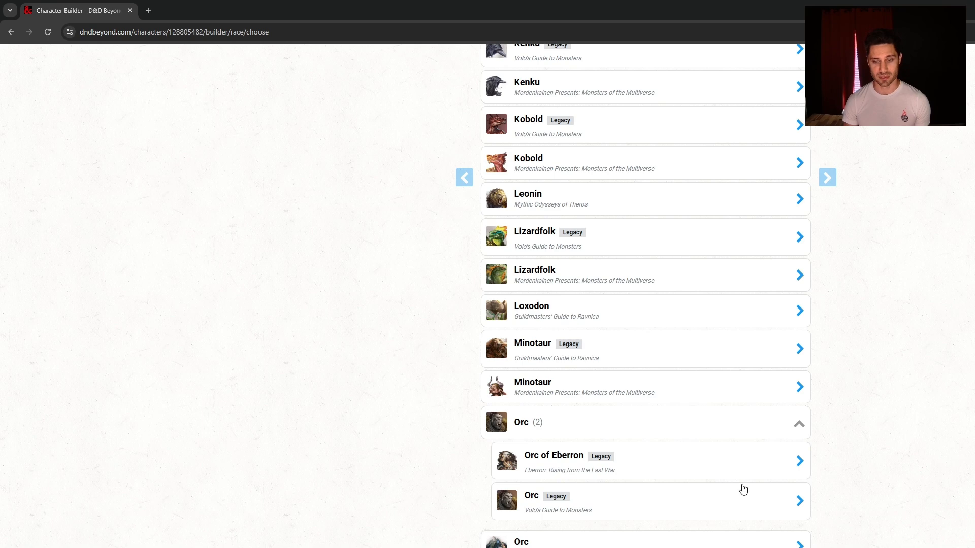
pyautogui.scroll(-9, 741, 478)
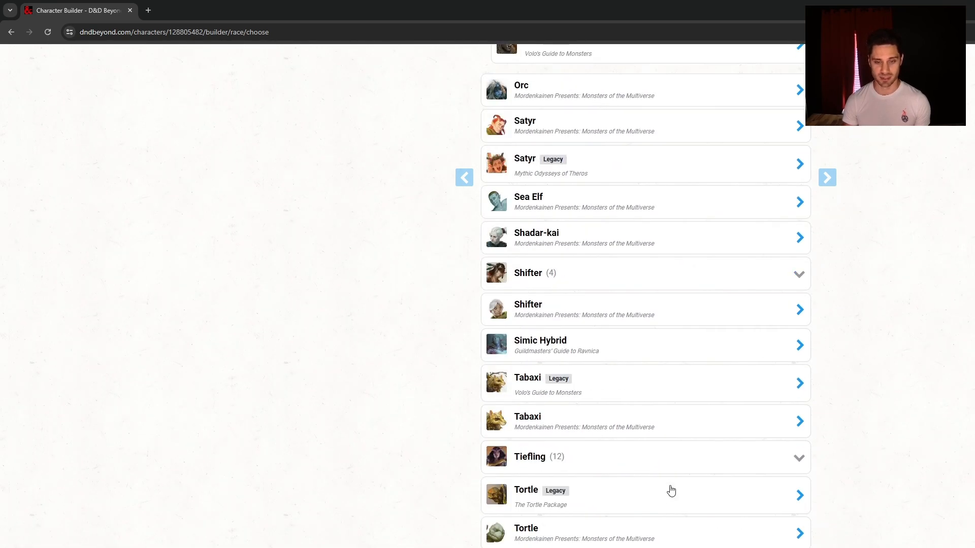
pyautogui.click(681, 465)
pyautogui.scroll(-5, 680, 527)
pyautogui.scroll(13, 679, 526)
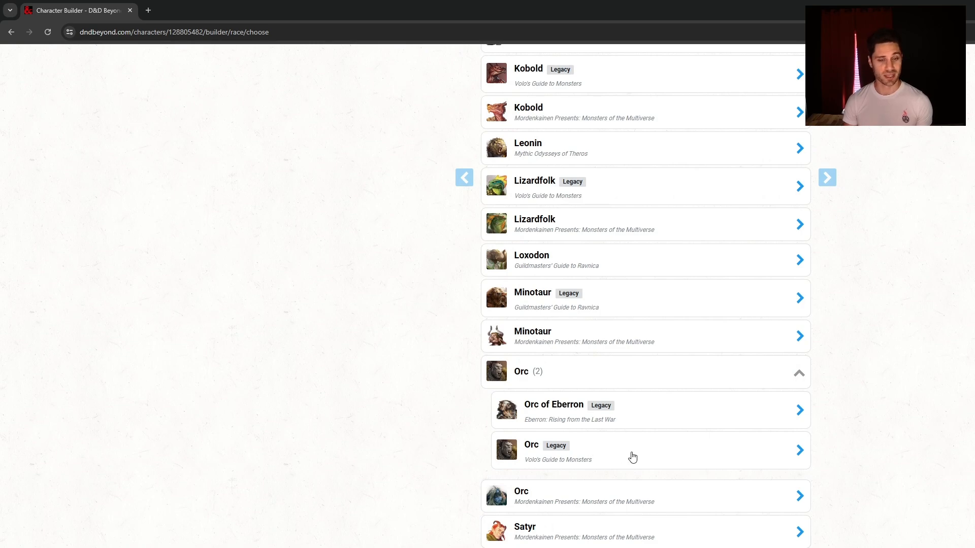
pyautogui.click(632, 496)
pyautogui.press('Escape')
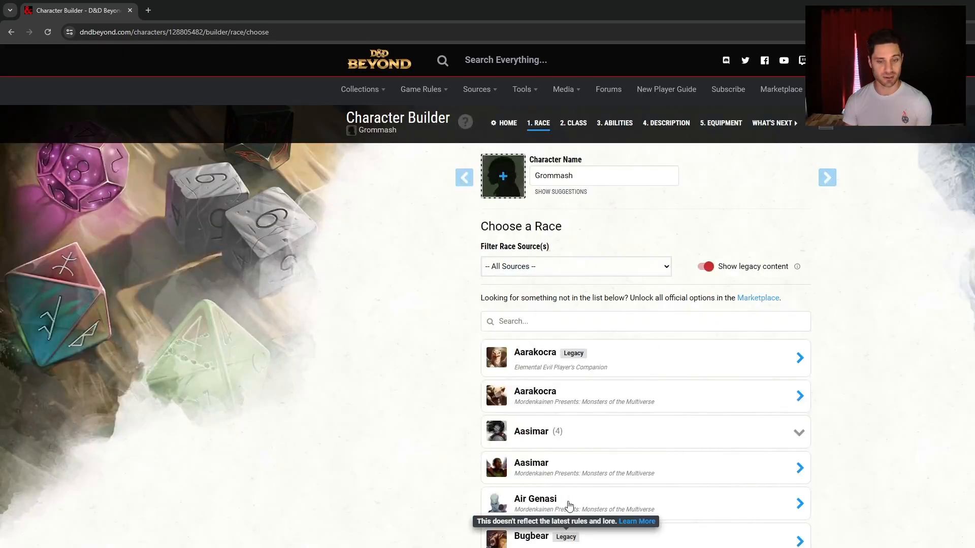
# Choose the legacy Orc from Volo's Guide to Monsters as the race
pyautogui.scroll(-15, 655, 508)
pyautogui.scroll(-14, 682, 460)
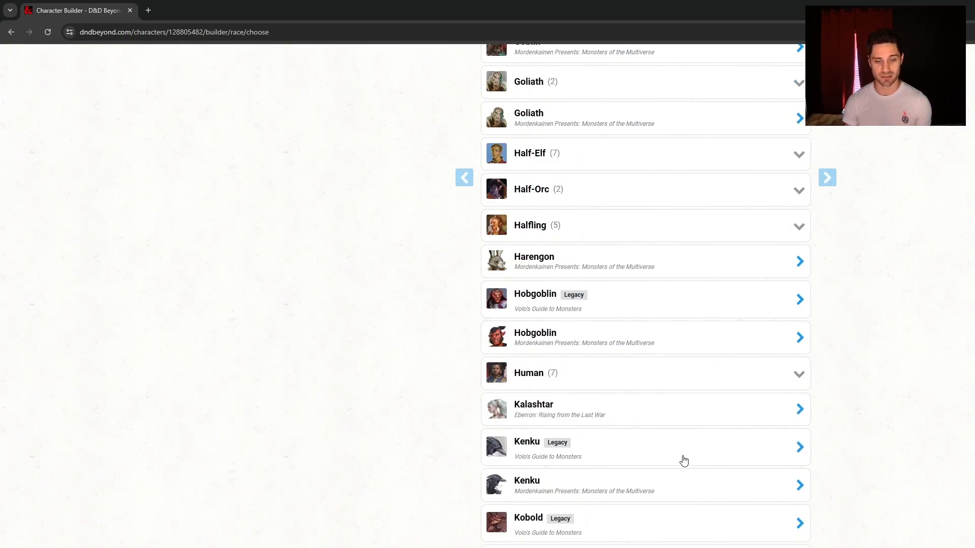
pyautogui.click(665, 487)
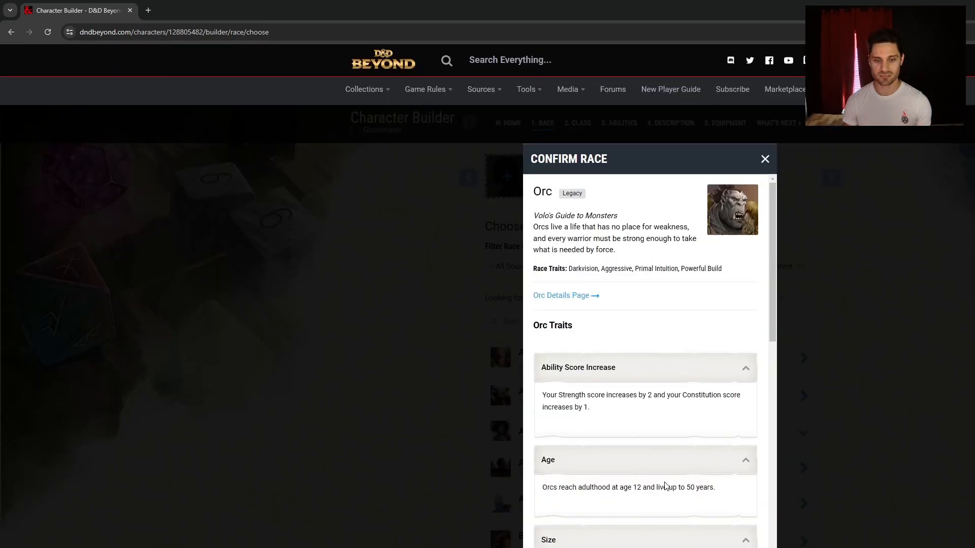
pyautogui.click(713, 547)
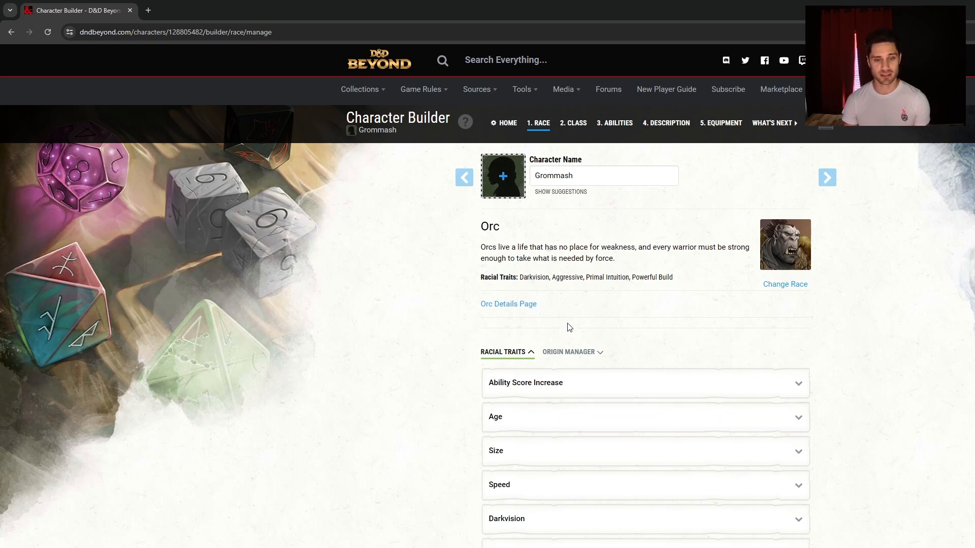
pyautogui.scroll(-4, 562, 326)
# Enable Origin Ability Score Increase in the Origin Manager, then return to Racial Traits
pyautogui.click(609, 192)
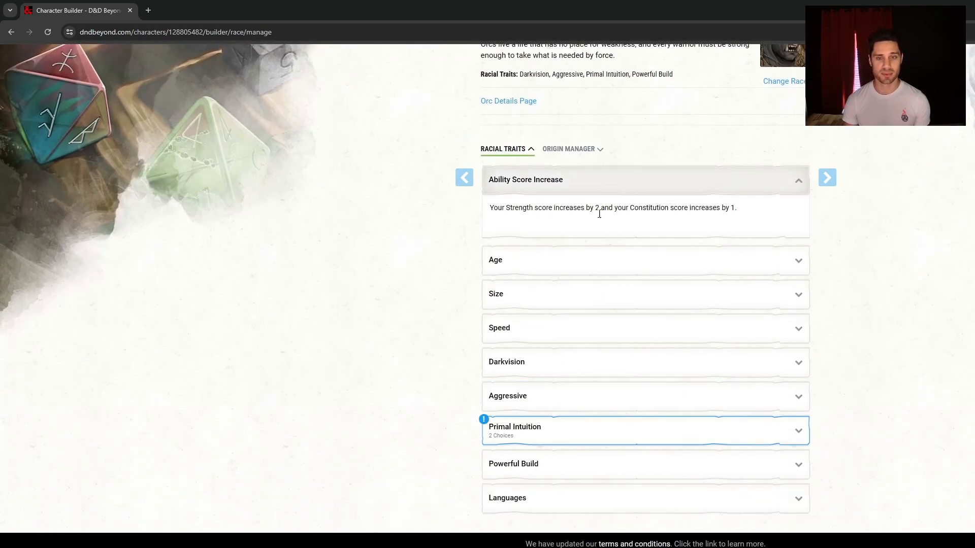
pyautogui.click(570, 155)
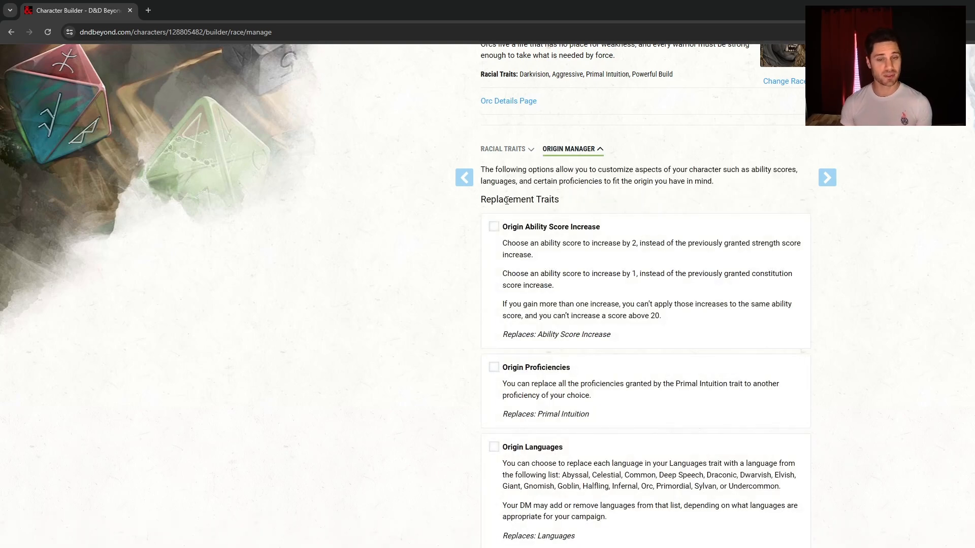
pyautogui.click(495, 229)
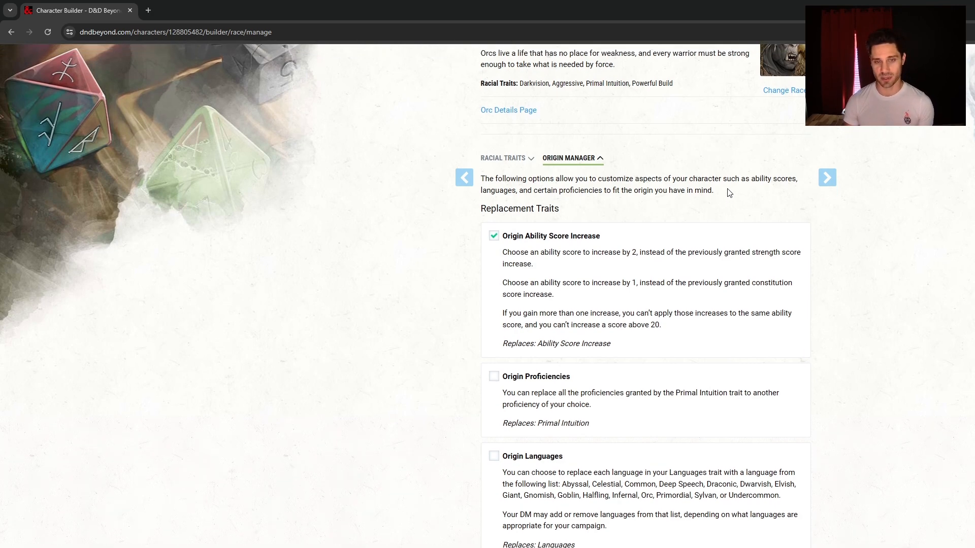
pyautogui.scroll(4, 721, 198)
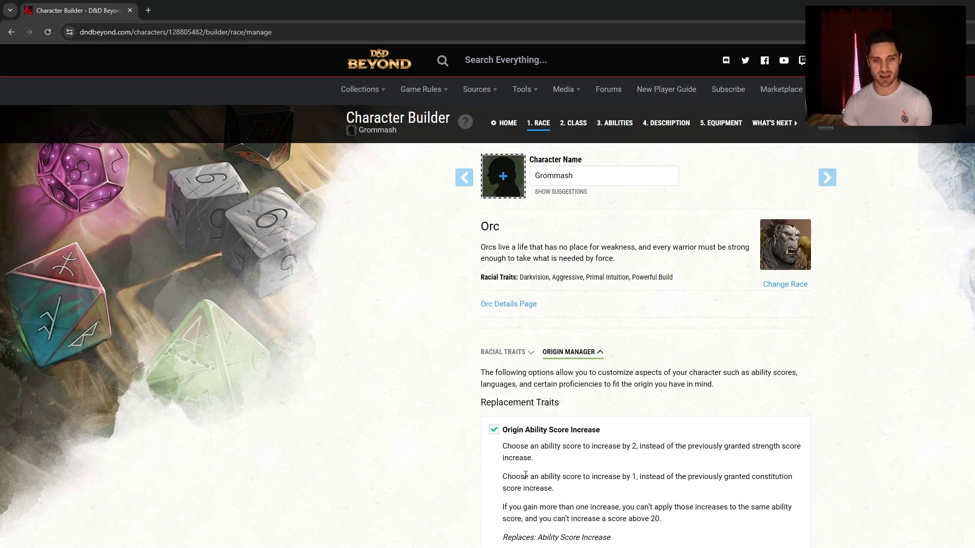
pyautogui.click(510, 352)
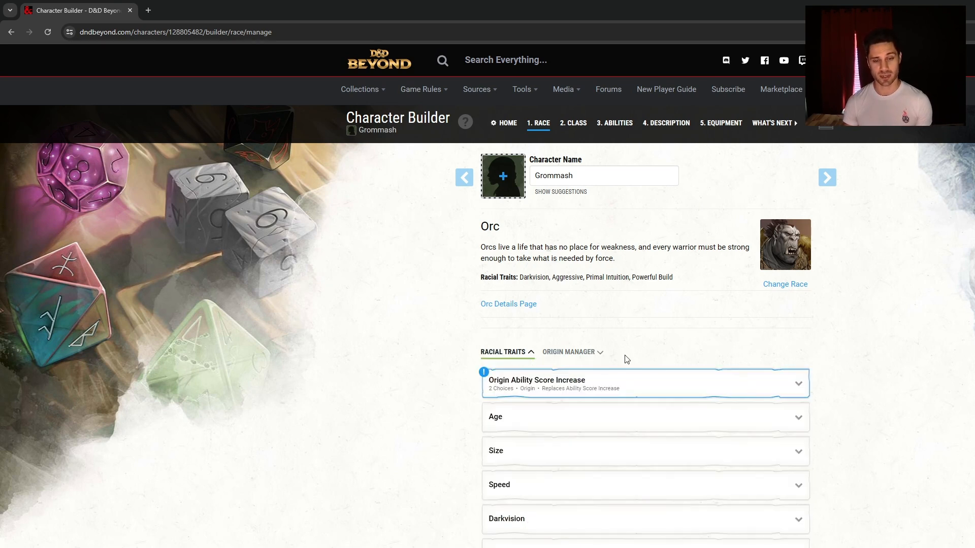
# Review the origin ability increase choices and the Orc's Age and Speed traits
pyautogui.click(571, 386)
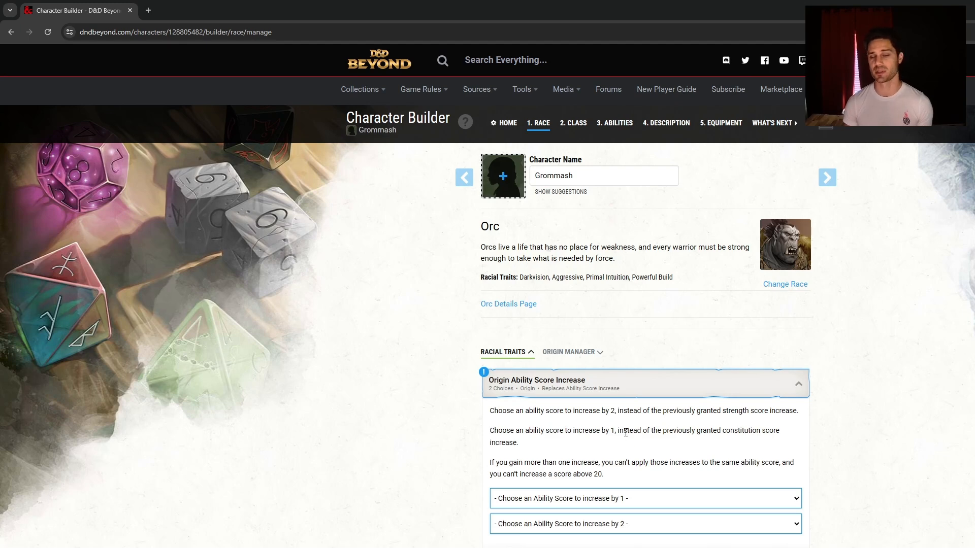
pyautogui.scroll(-4, 625, 415)
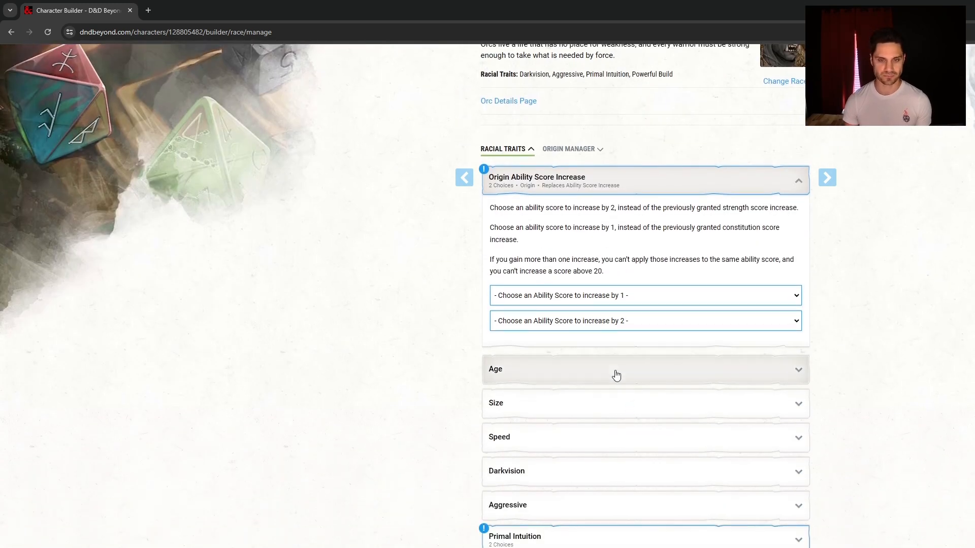
pyautogui.click(614, 374)
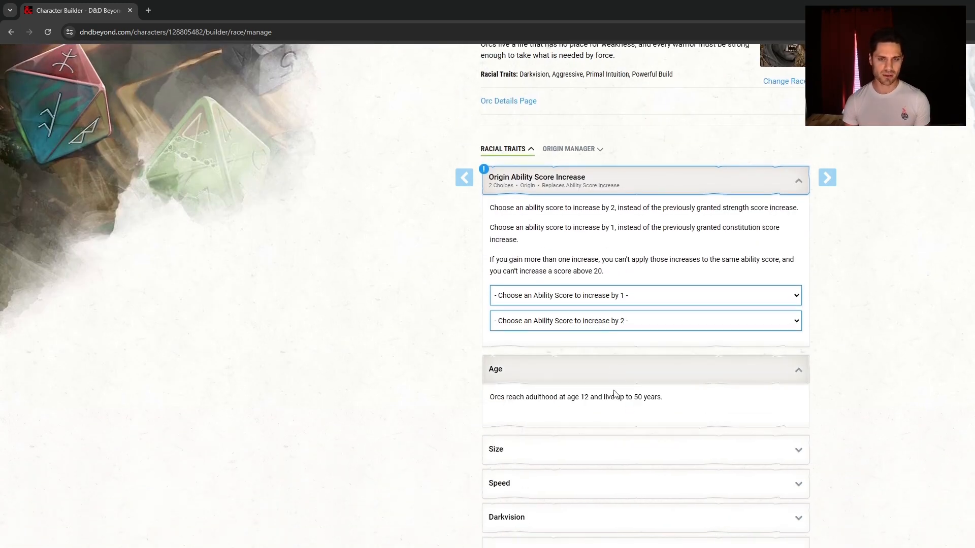
pyautogui.click(547, 491)
pyautogui.scroll(-4, 626, 522)
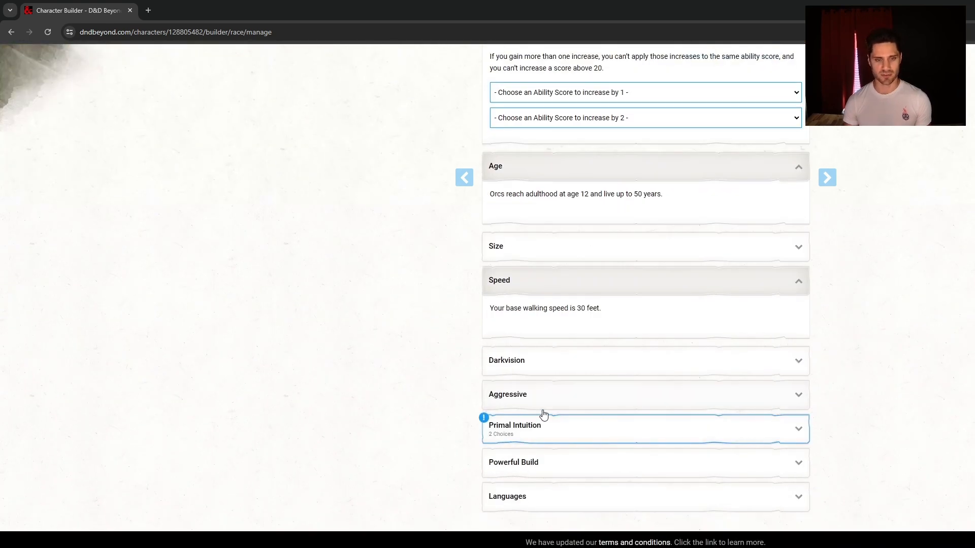
# Pick Intimidation and Insight for Primal Intuition and continue to class selection
pyautogui.click(566, 432)
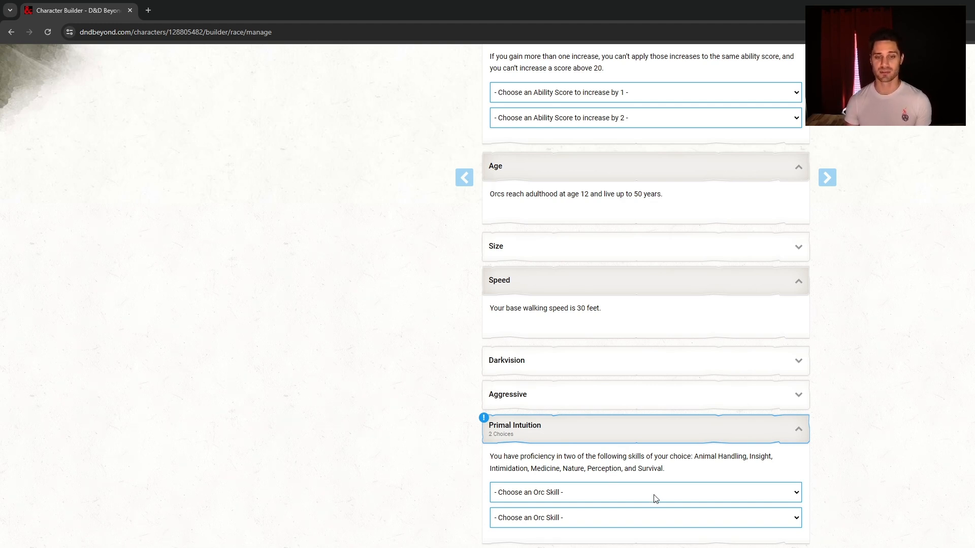
pyautogui.click(625, 538)
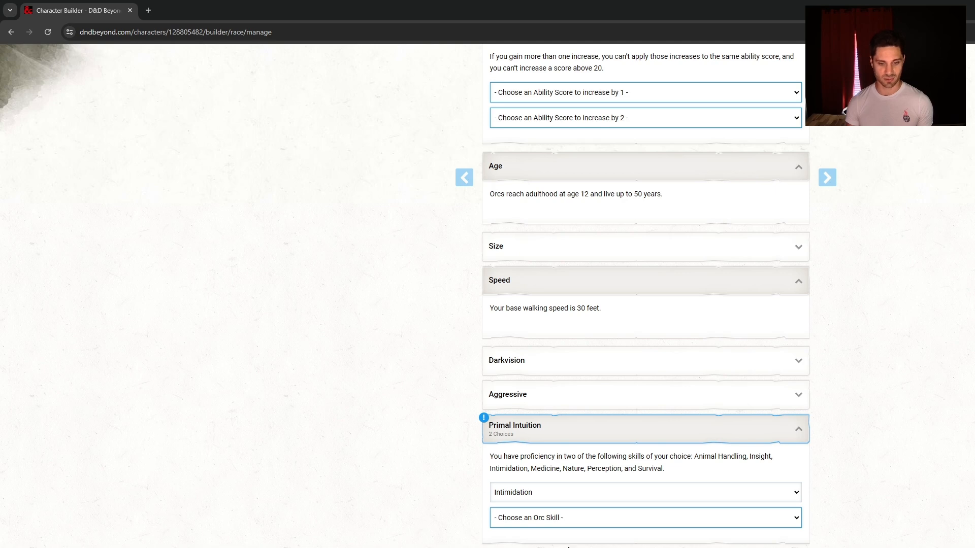
pyautogui.click(630, 546)
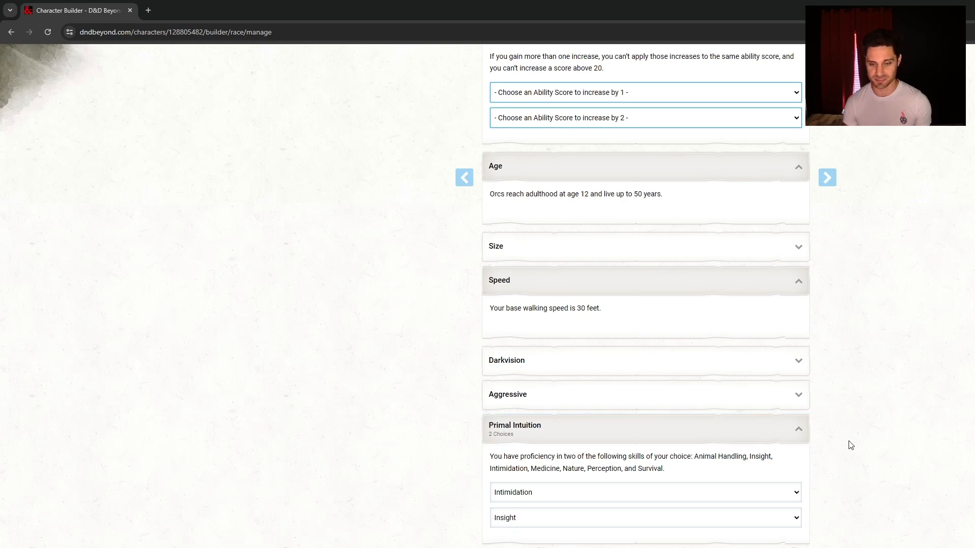
pyautogui.scroll(-3, 886, 416)
pyautogui.scroll(10, 795, 408)
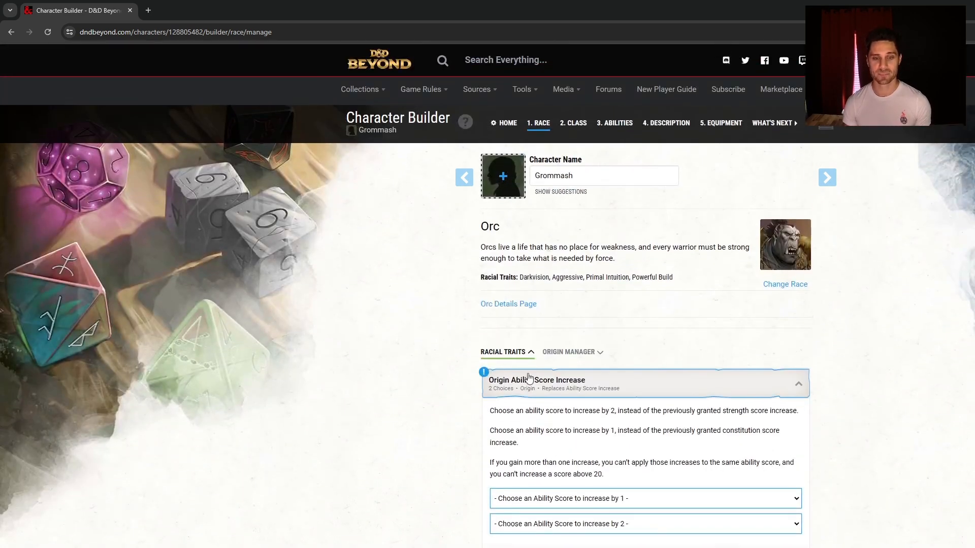
pyautogui.click(831, 179)
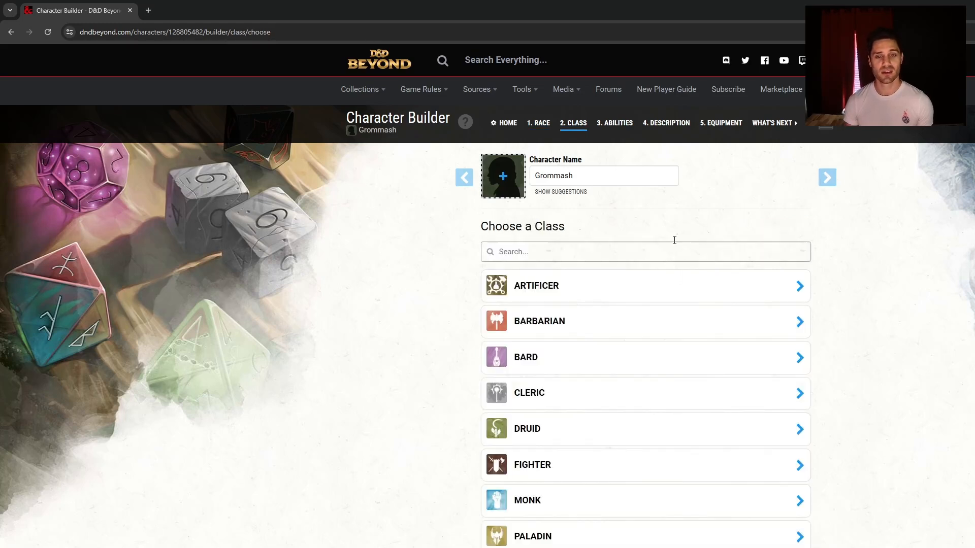
# Open the Artificer class details, showing a d8 hit die and Intelligence
pyautogui.scroll(-5, 681, 218)
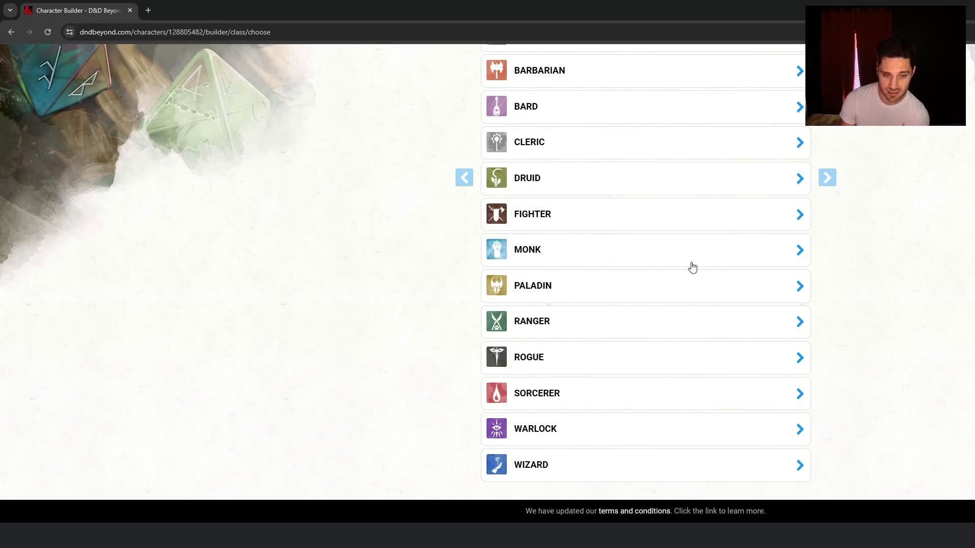
pyautogui.scroll(1, 694, 267)
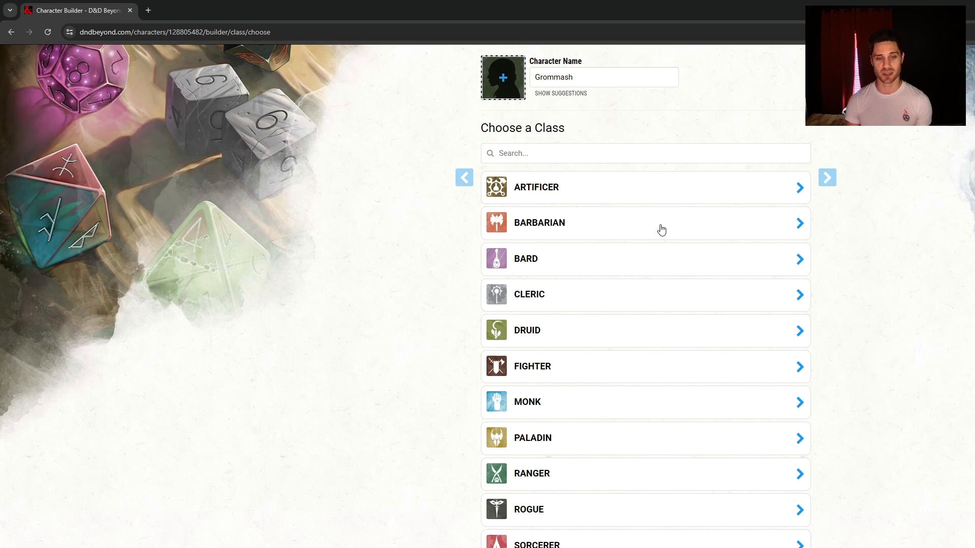
pyautogui.click(680, 203)
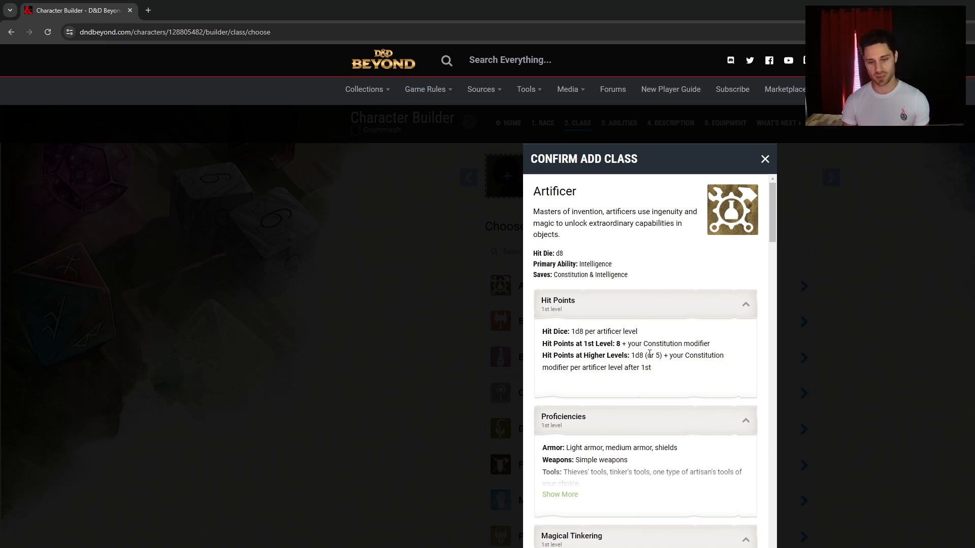
# Expand the Artificer's full Proficiencies list and scroll through it
pyautogui.scroll(-2, 650, 353)
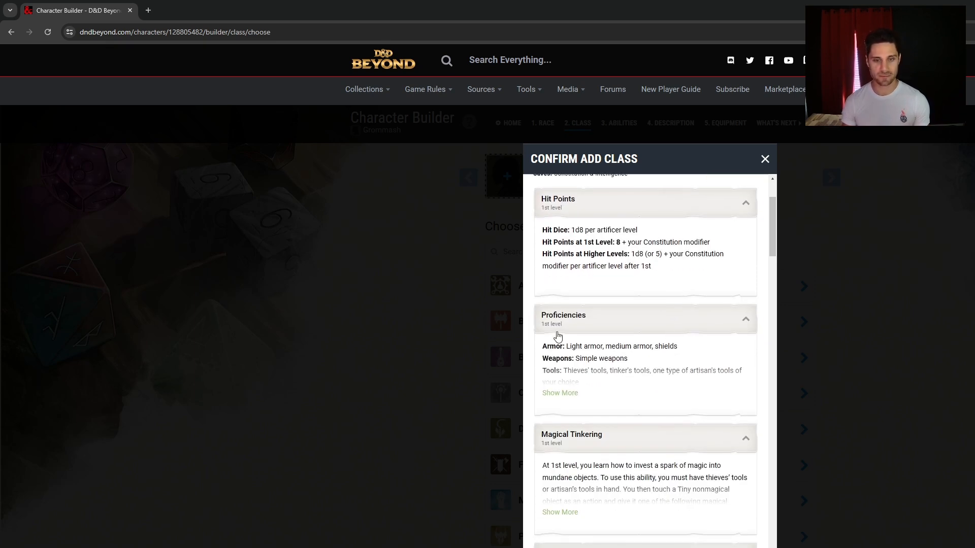
pyautogui.click(574, 400)
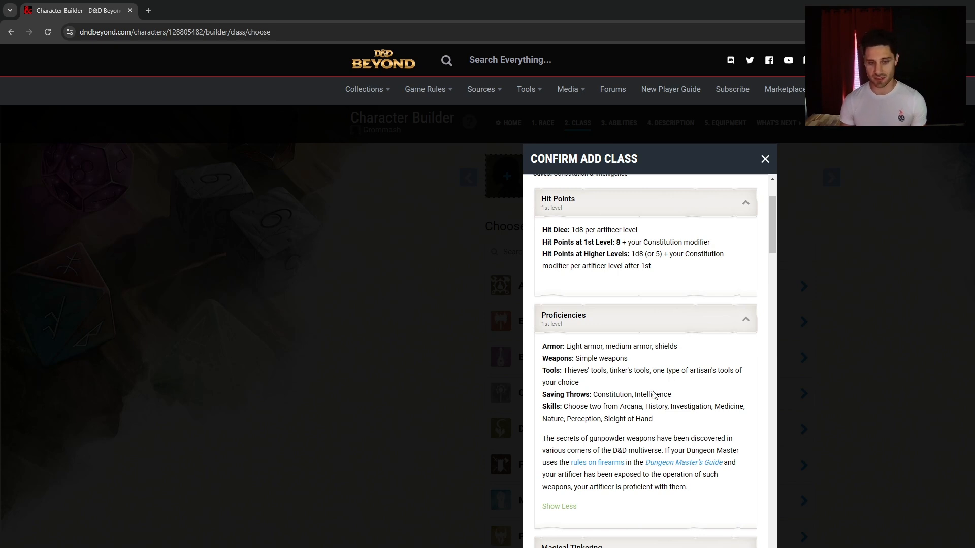
pyautogui.scroll(-6, 659, 391)
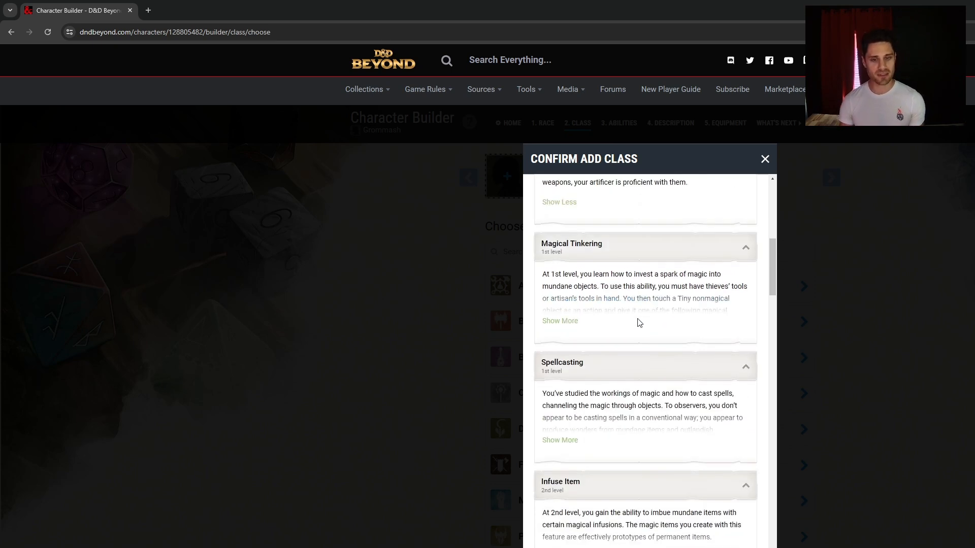
pyautogui.scroll(-1, 643, 309)
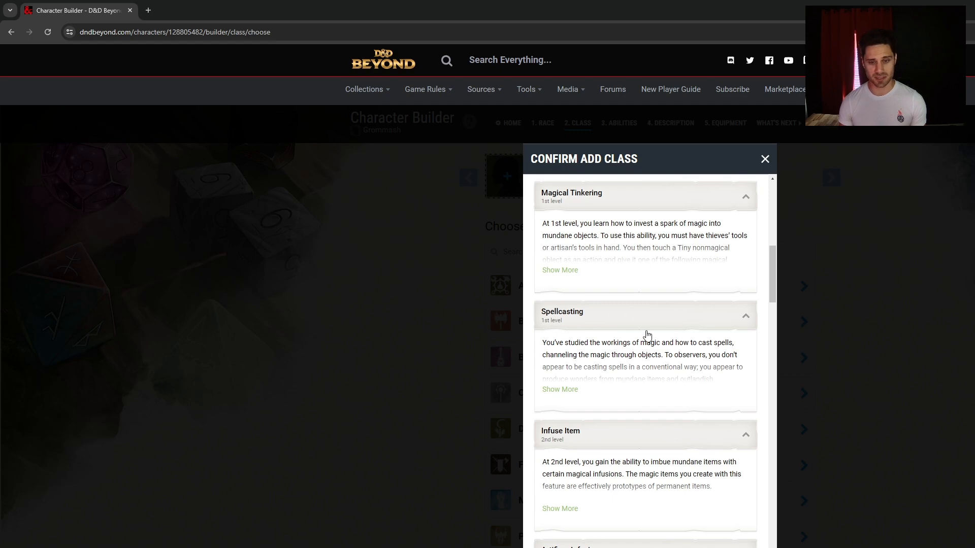
pyautogui.scroll(-1, 646, 335)
# Expand the full Spellcasting description and read through Infuse Item, Tool Expertise and Flash of Genius
pyautogui.click(577, 338)
pyautogui.scroll(-10, 616, 361)
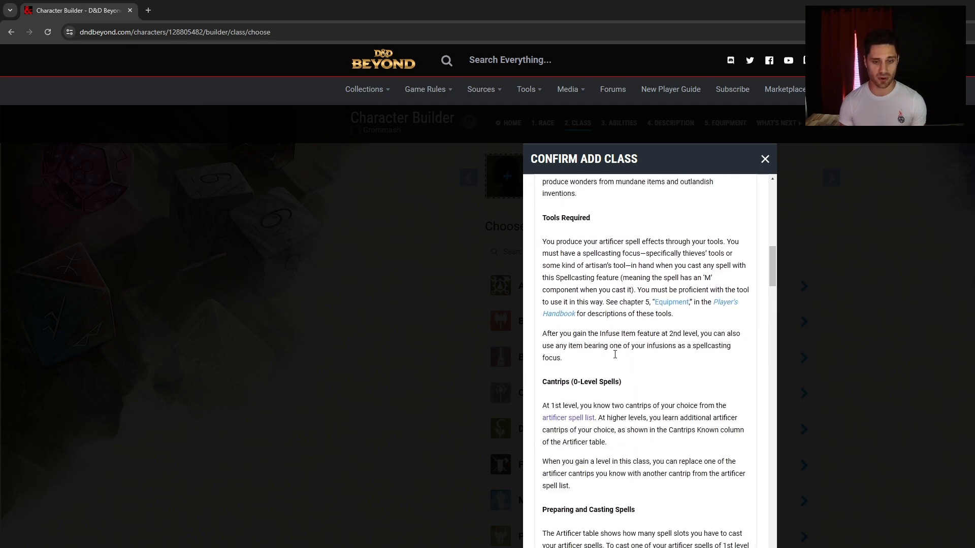
pyautogui.scroll(-5, 629, 344)
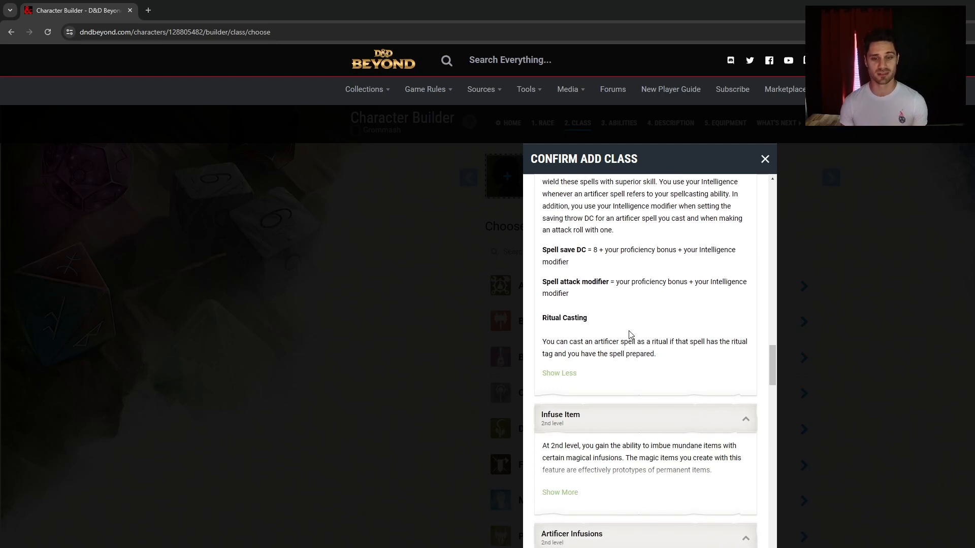
pyautogui.scroll(-1, 626, 395)
pyautogui.scroll(-3, 626, 398)
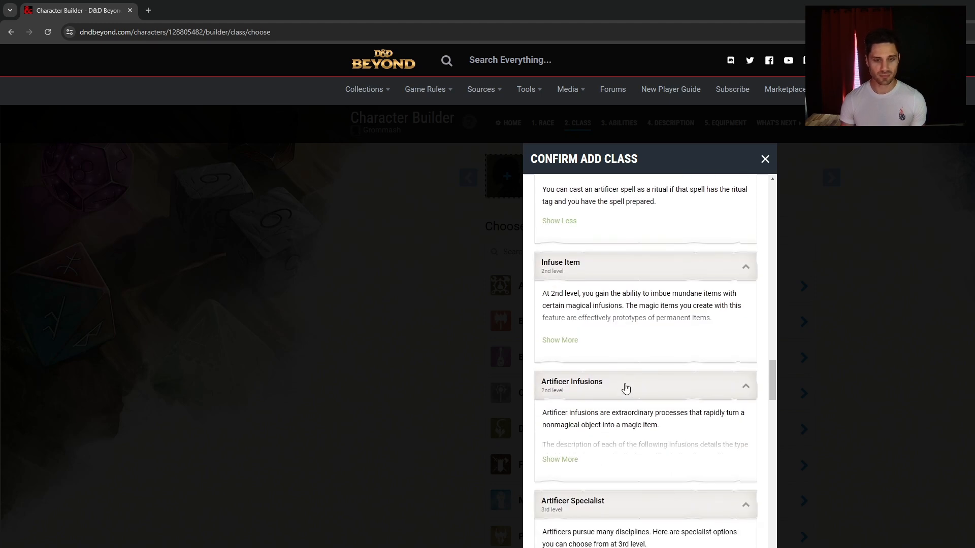
pyautogui.scroll(-3, 634, 350)
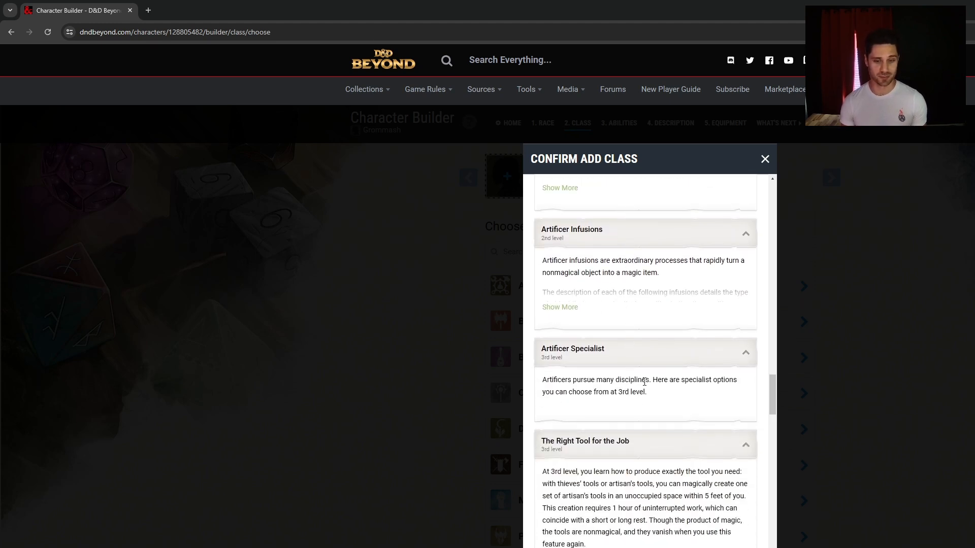
pyautogui.scroll(-2, 635, 390)
pyautogui.scroll(-3, 609, 384)
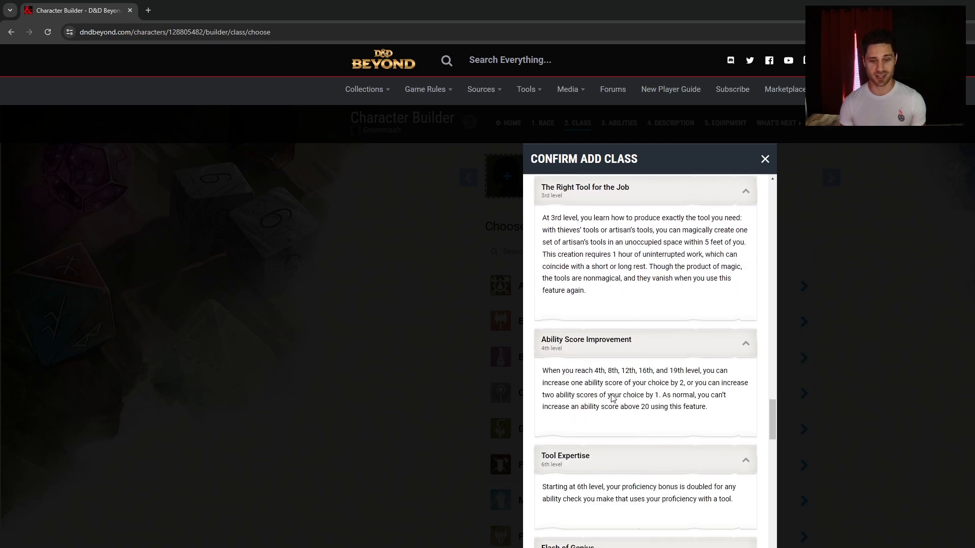
pyautogui.scroll(-2, 616, 395)
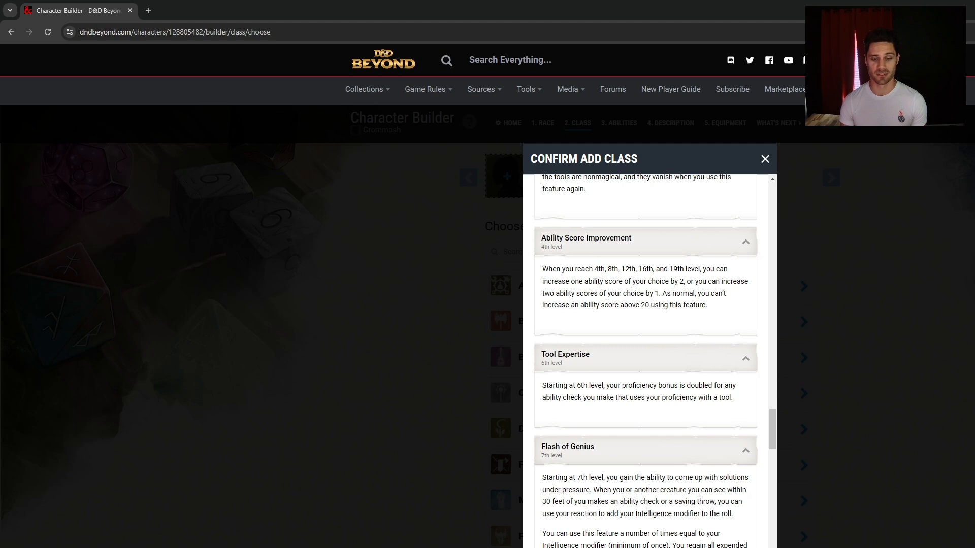
# Add Fighter as Grommash's level 1 class and show its Hit Points details (10 HP, 1d10)
pyautogui.click(823, 368)
pyautogui.click(572, 471)
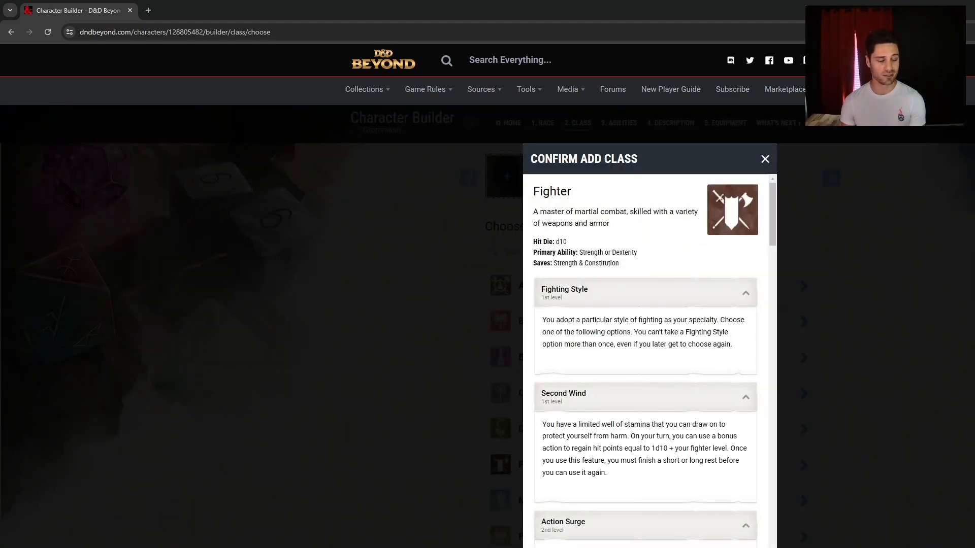
pyautogui.click(713, 547)
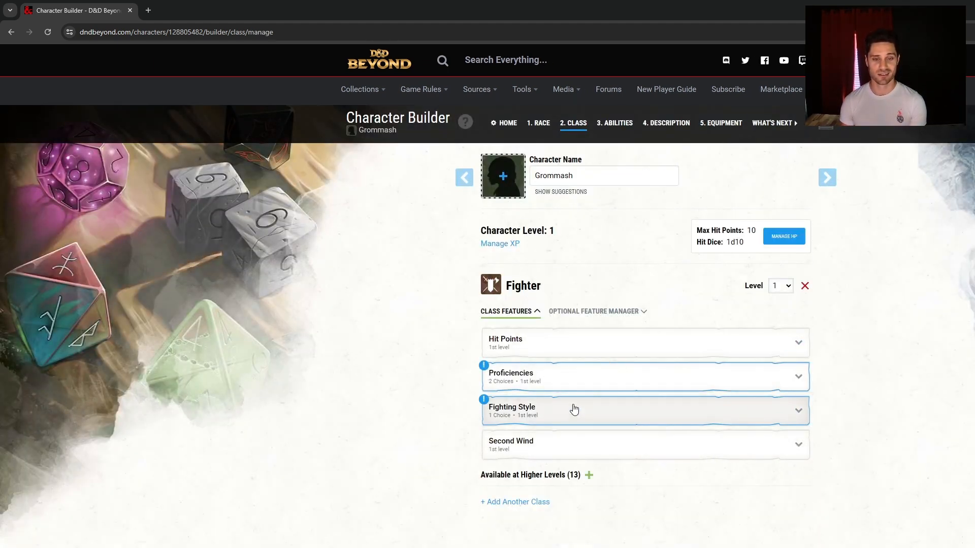
pyautogui.click(576, 345)
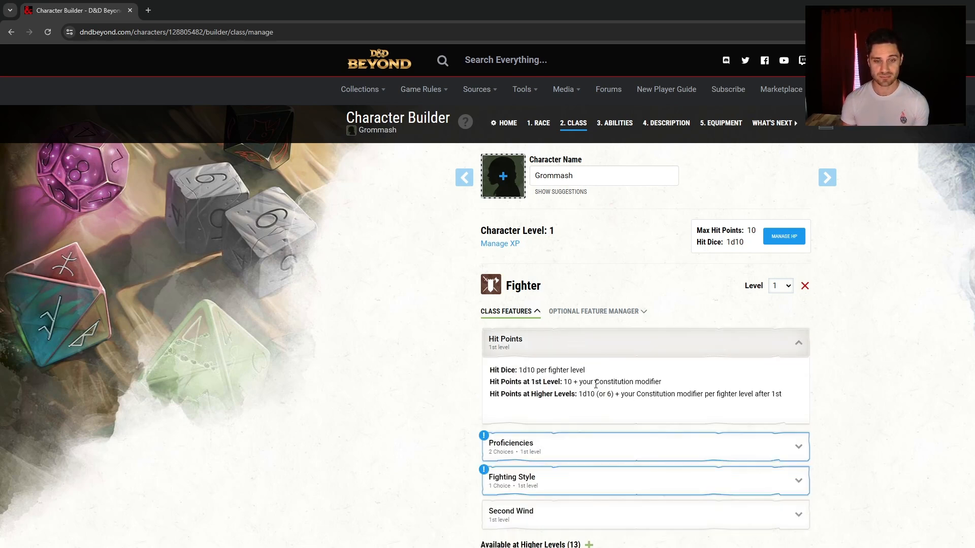
# Choose Acrobatics and Survival as the Fighter's skill proficiencies
pyautogui.click(553, 444)
pyautogui.scroll(-4, 594, 535)
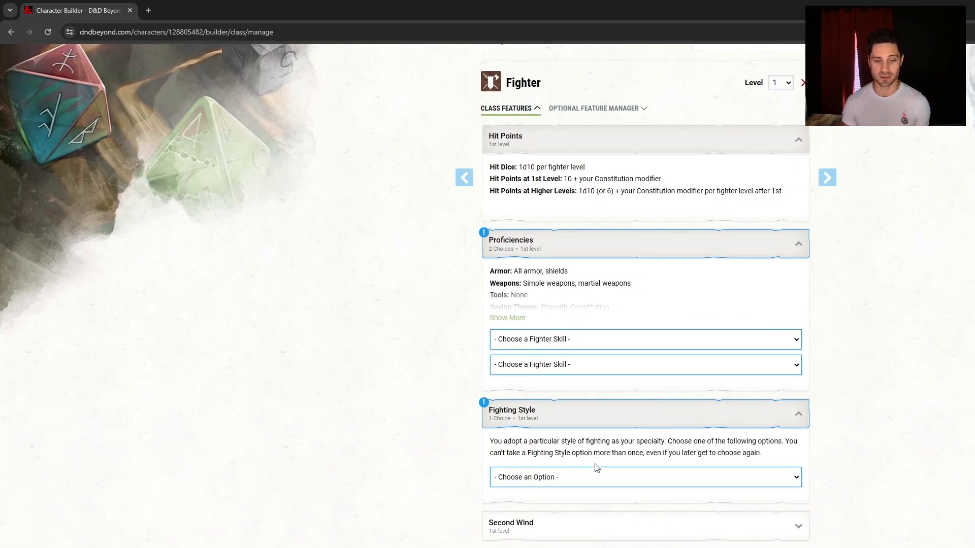
pyautogui.click(573, 376)
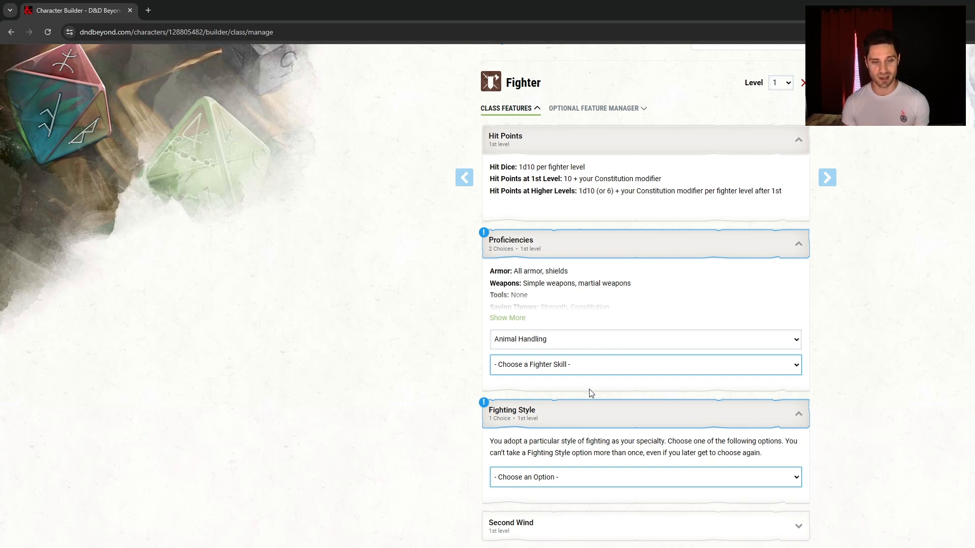
pyautogui.click(552, 365)
pyautogui.click(559, 363)
pyautogui.click(549, 422)
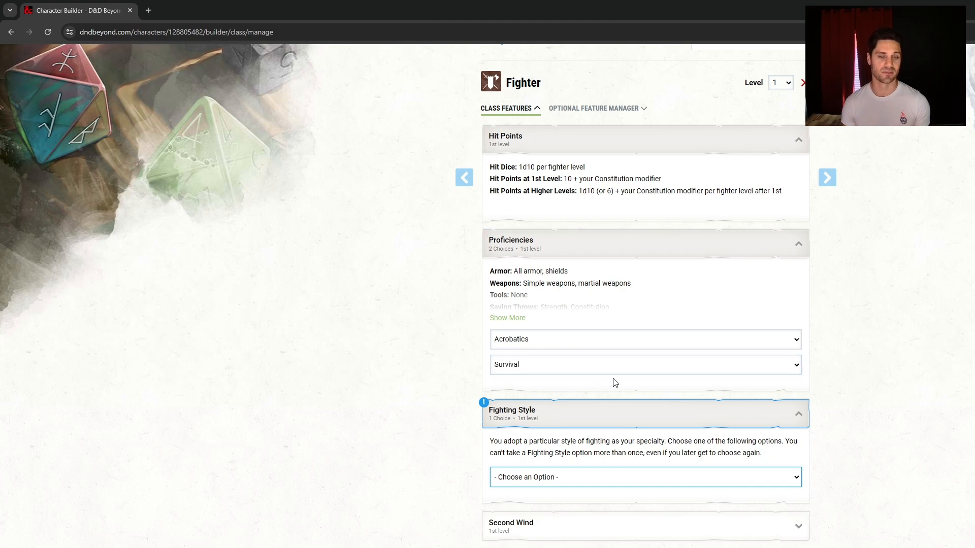
# Set the Fighter's fighting style to Dueling
pyautogui.scroll(-3, 861, 336)
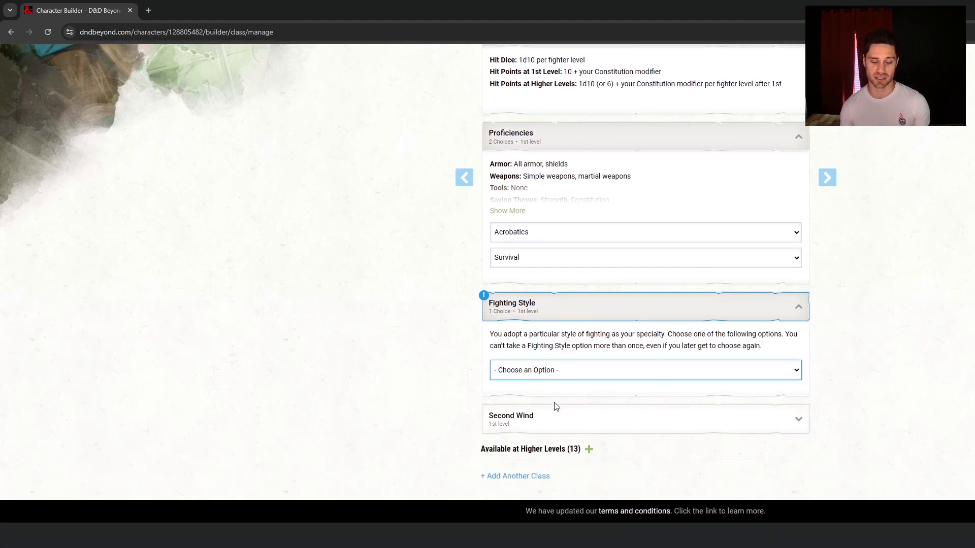
pyautogui.click(571, 423)
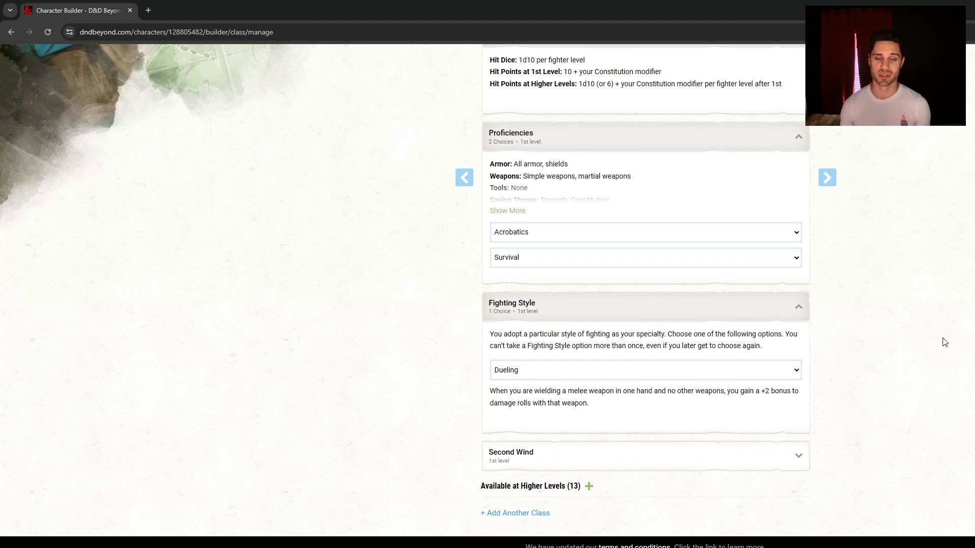
pyautogui.scroll(8, 913, 333)
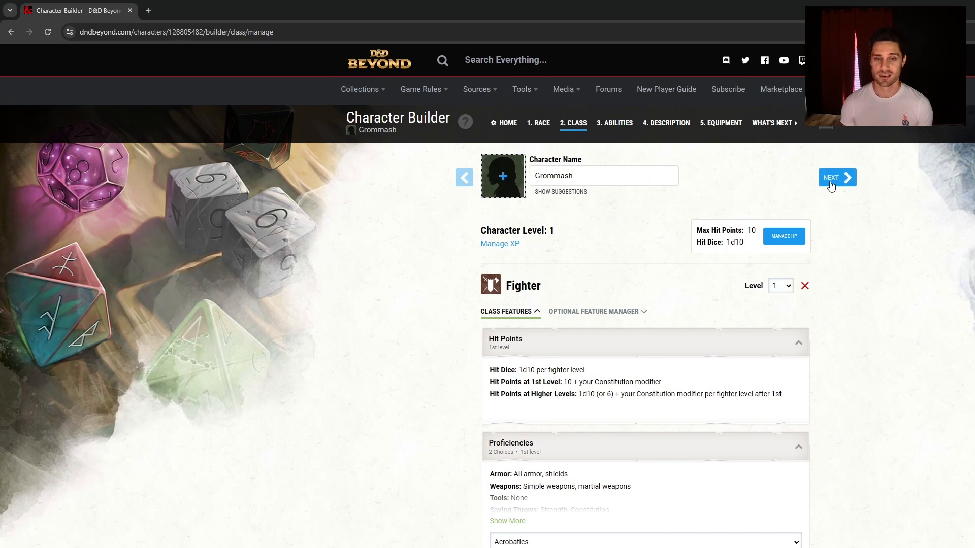
# Advance to Ability Scores and expand the Orc's Origin Ability Score Increase choices
pyautogui.click(829, 179)
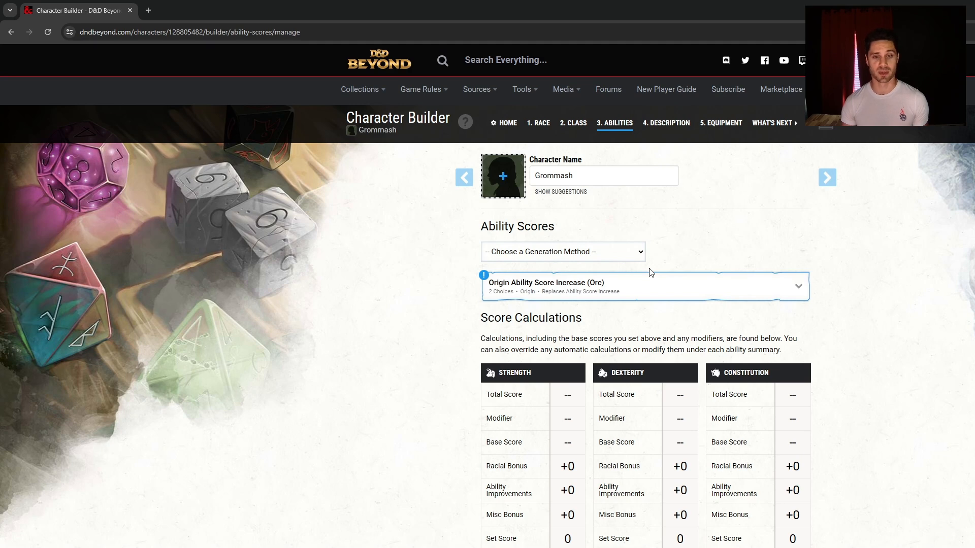
pyautogui.click(726, 287)
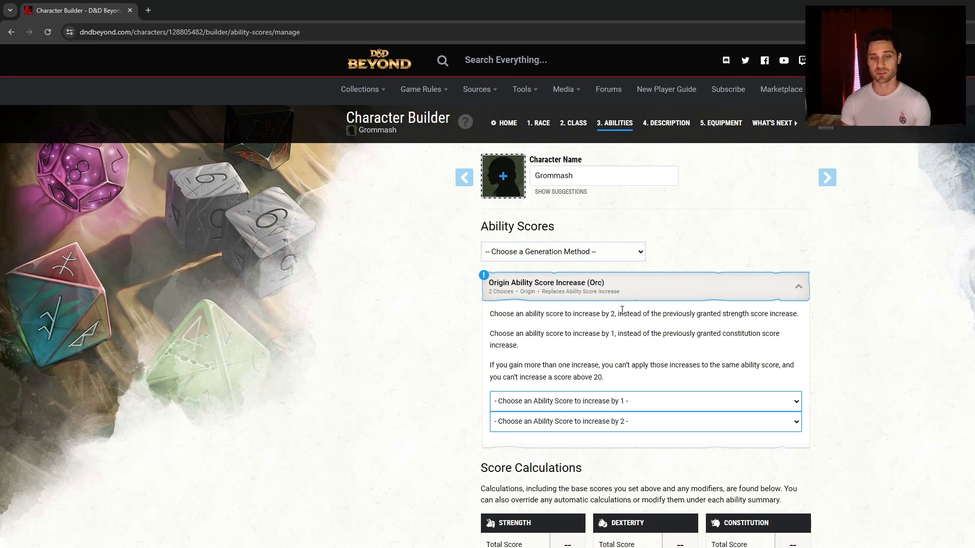
# Switch to Standard Array and set Strength 8, Dexterity 14, Constitution 12
pyautogui.click(610, 274)
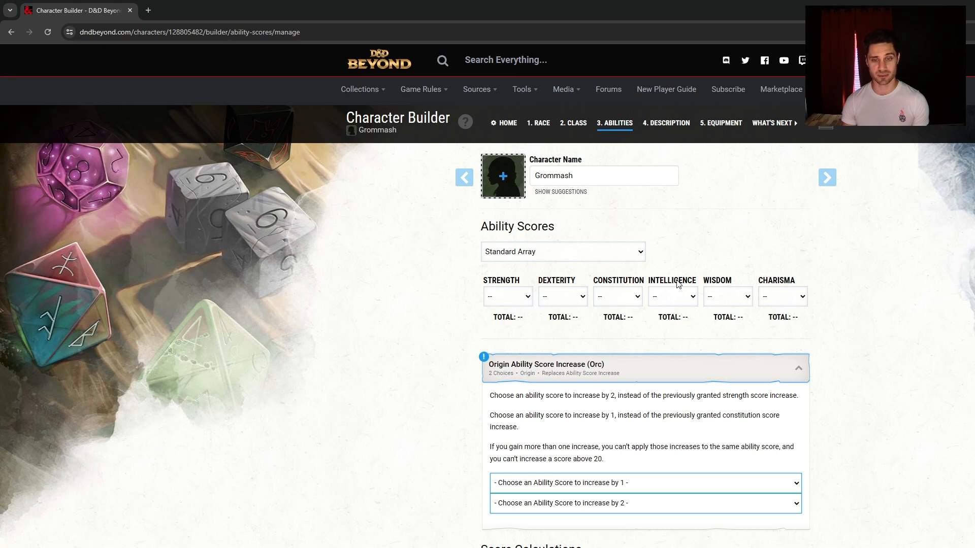
pyautogui.click(518, 317)
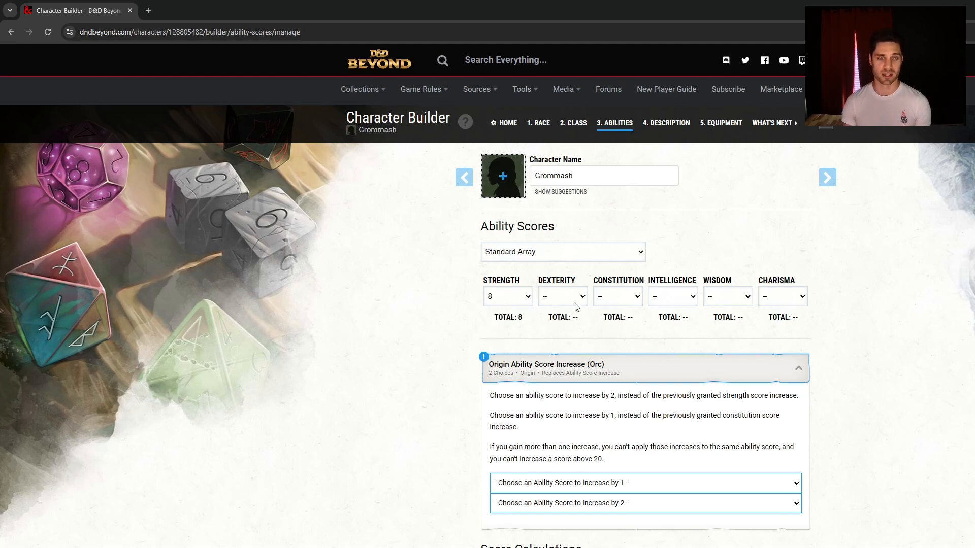
pyautogui.click(574, 353)
pyautogui.click(621, 304)
pyautogui.click(629, 333)
pyautogui.click(665, 305)
# Set Intelligence 10, Wisdom 13, Charisma 15, and apply the Orc +1 Wisdom and +2 Dexterity bonuses
pyautogui.click(681, 327)
pyautogui.click(724, 302)
pyautogui.click(739, 330)
pyautogui.click(804, 300)
pyautogui.click(796, 321)
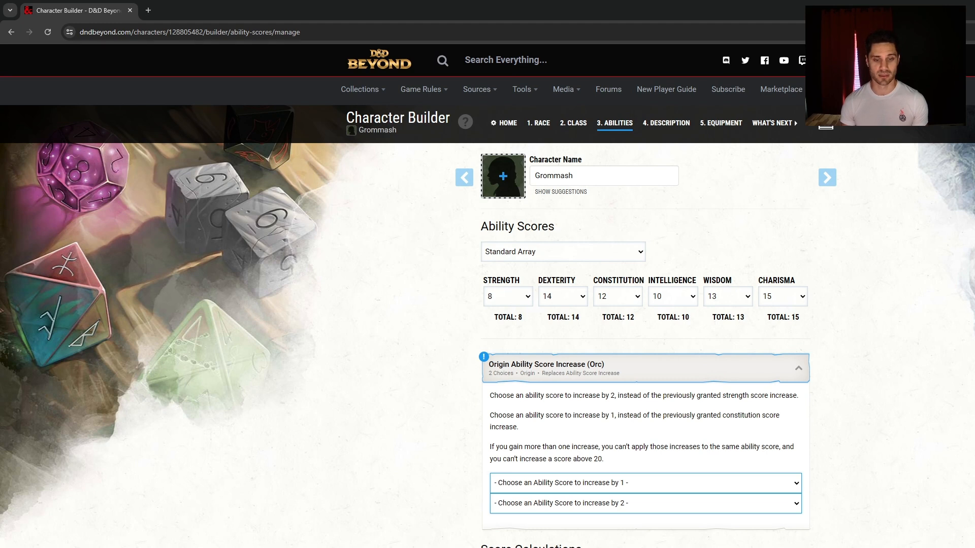
pyautogui.click(563, 544)
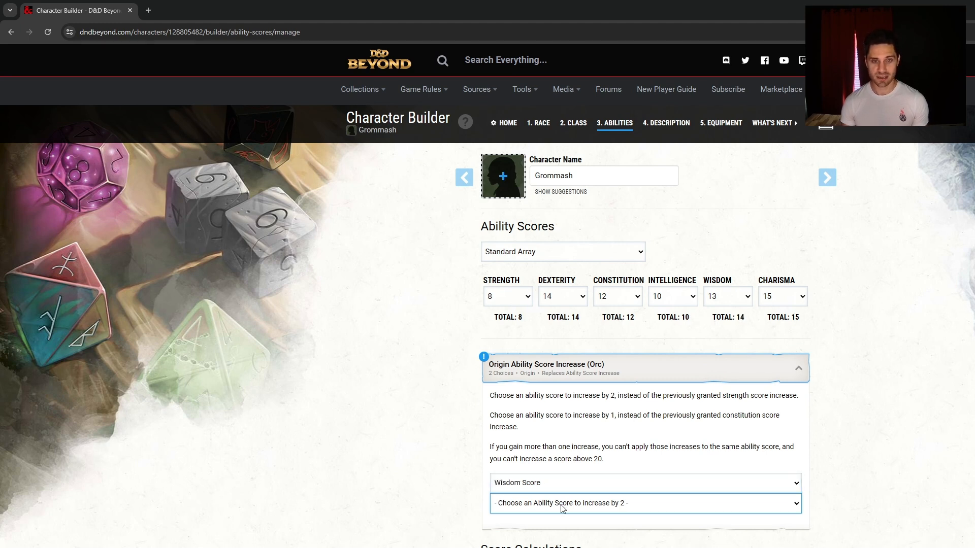
pyautogui.click(555, 546)
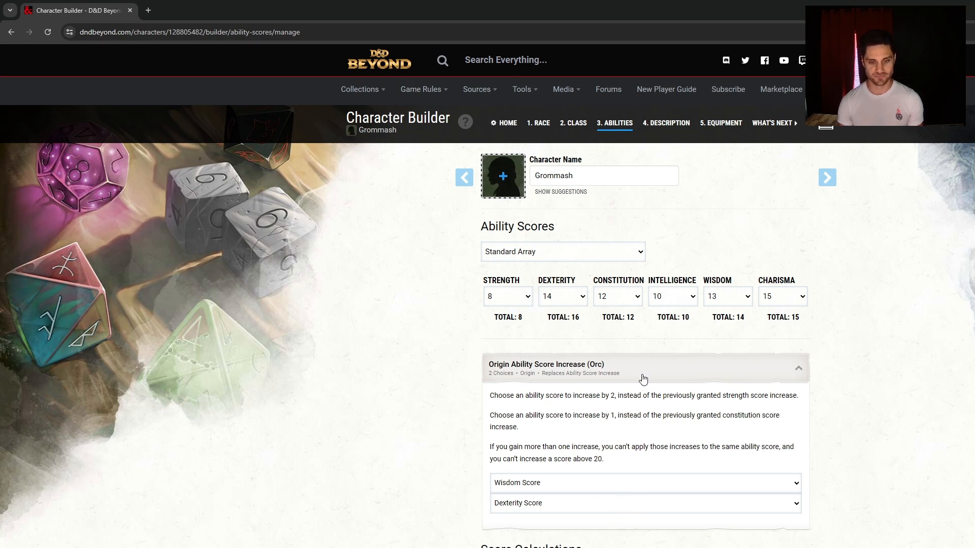
# Switch to Point Buy and, after trying 15s, settle on Strength 8, Dexterity 12, Constitution 12
pyautogui.click(560, 300)
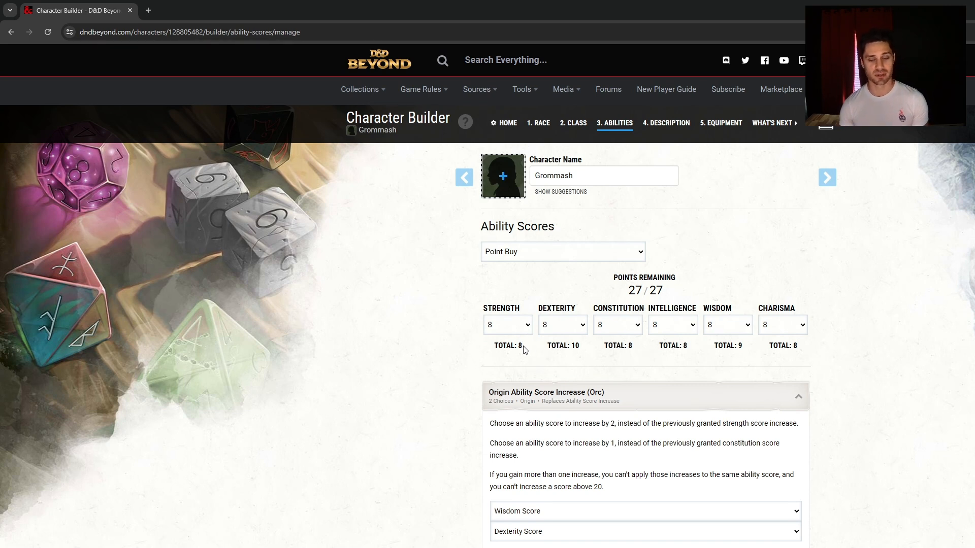
pyautogui.click(524, 409)
pyautogui.click(563, 327)
pyautogui.click(564, 411)
pyautogui.click(611, 332)
pyautogui.click(617, 409)
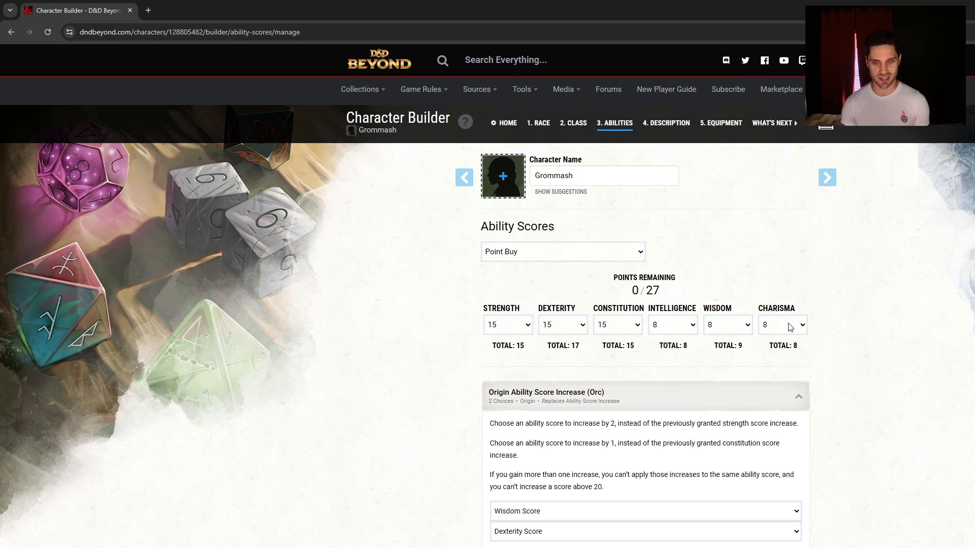
pyautogui.click(638, 335)
pyautogui.click(611, 369)
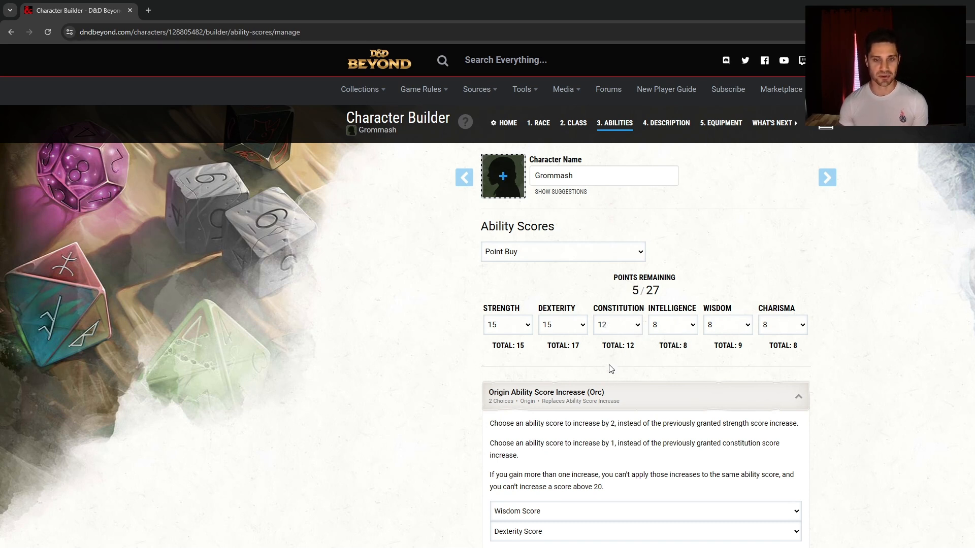
pyautogui.click(562, 325)
pyautogui.click(559, 369)
pyautogui.click(516, 330)
pyautogui.click(526, 345)
# Raise Intelligence and Wisdom to 14 and Charisma to 13, spending the last points
pyautogui.click(665, 325)
pyautogui.click(678, 395)
pyautogui.click(727, 327)
pyautogui.click(727, 395)
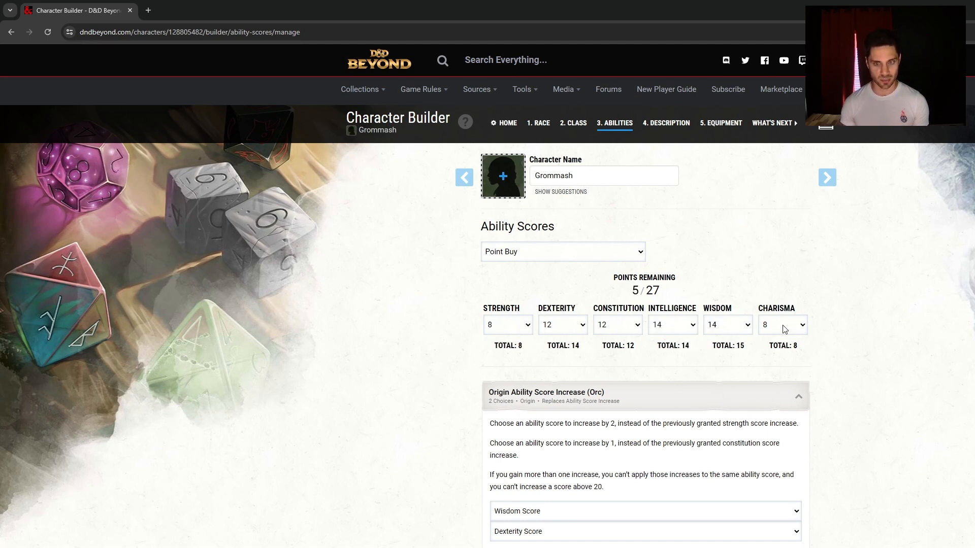
pyautogui.click(793, 387)
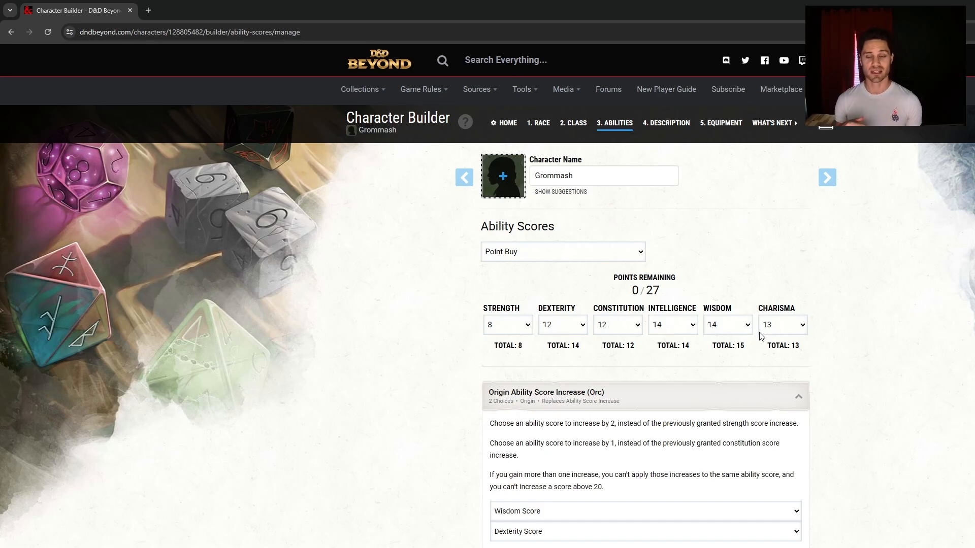
# Review the Score Calculations, then return to the Class step, where the Fighter has 11 max HP
pyautogui.scroll(-5, 886, 348)
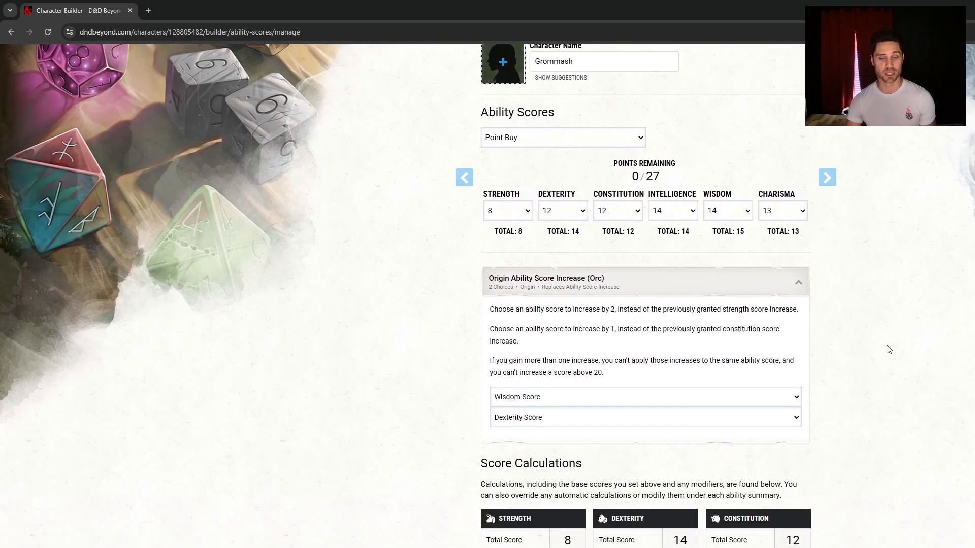
pyautogui.scroll(5, 653, 396)
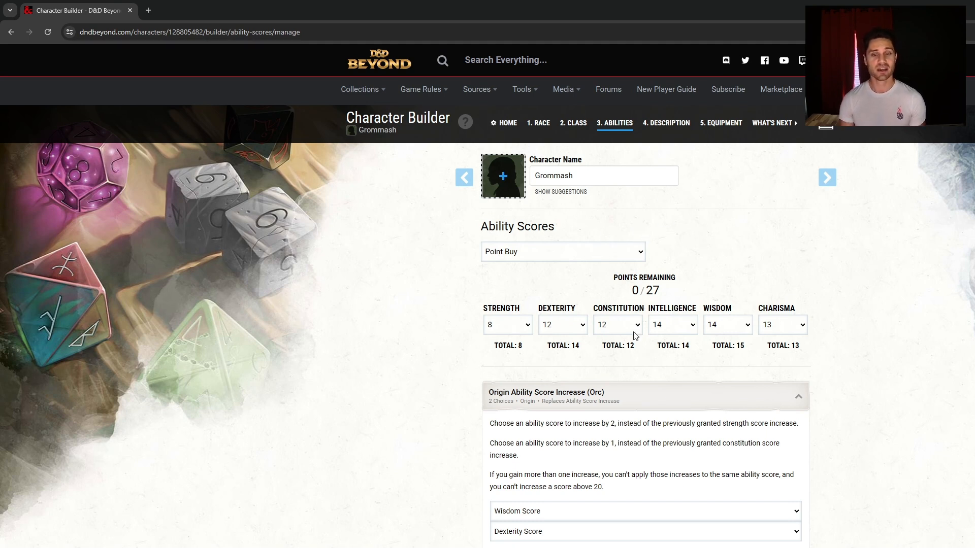
pyautogui.click(565, 127)
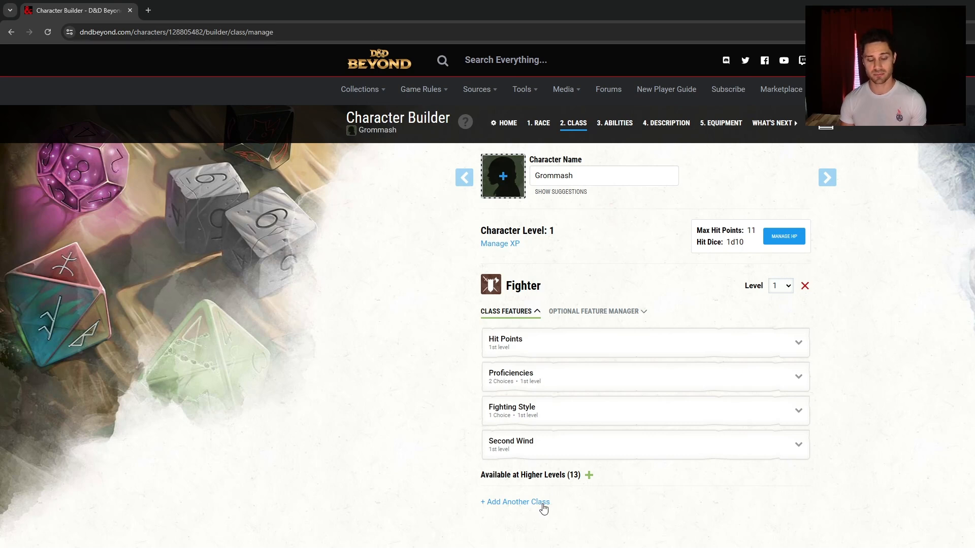
# Start adding another class and browse the class list, where Barbarian requires Strength 13
pyautogui.click(523, 502)
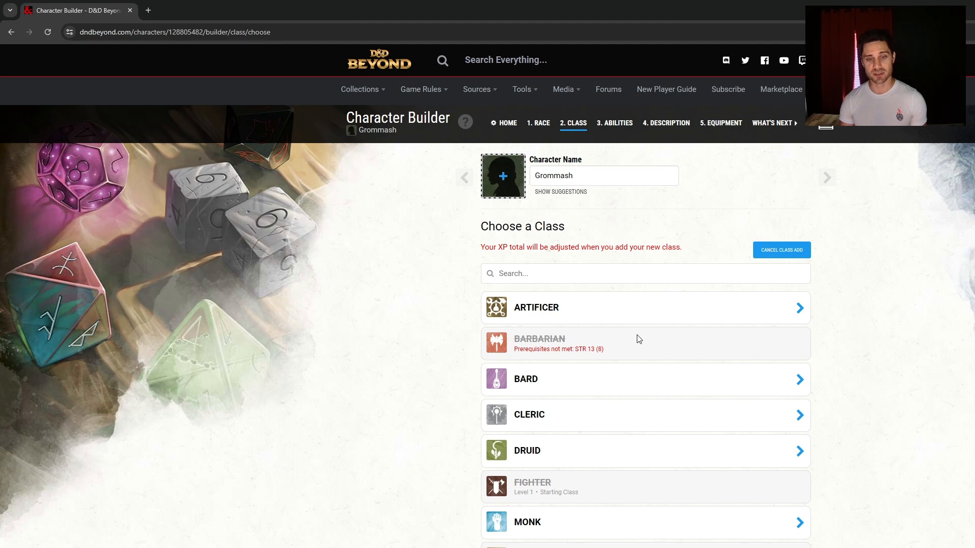
pyautogui.scroll(-2, 639, 339)
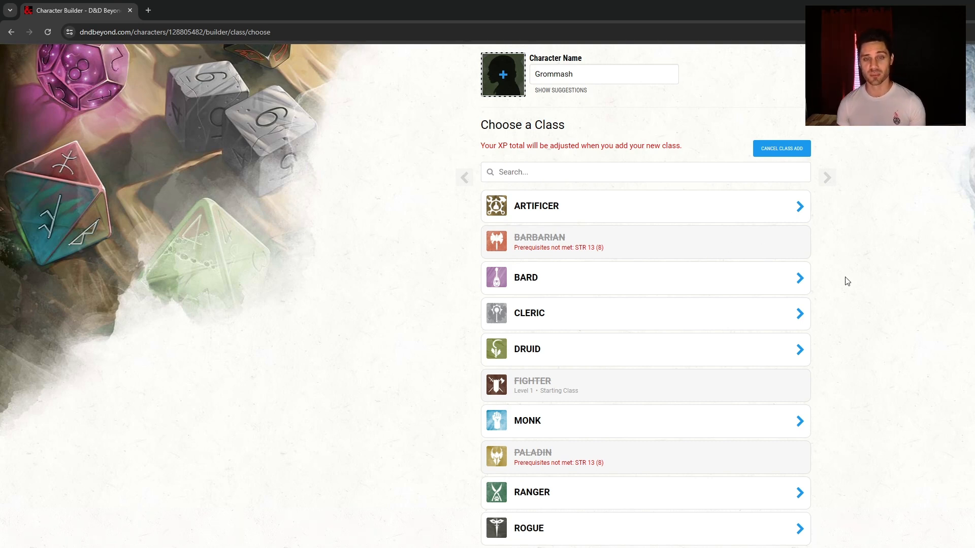
pyautogui.scroll(1, 662, 254)
pyautogui.scroll(2, 665, 258)
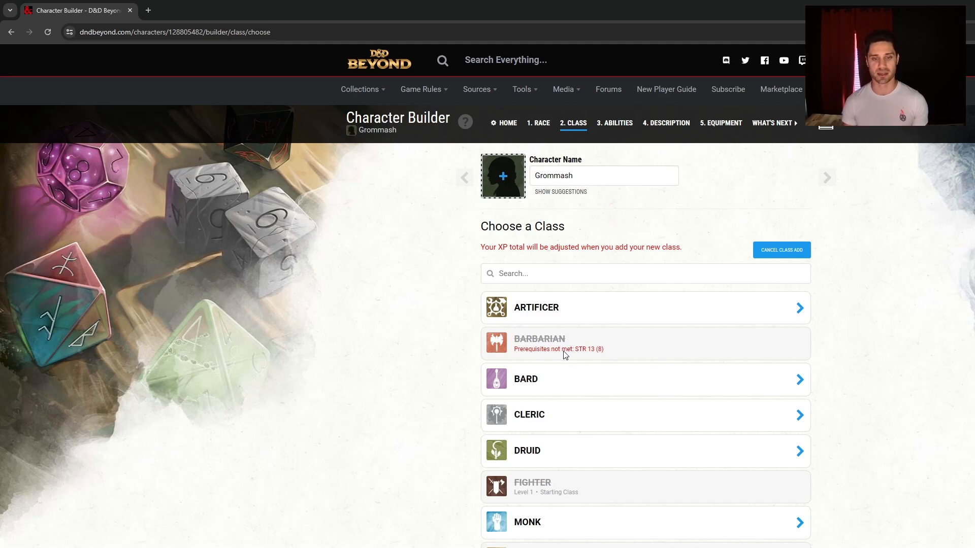
# Cancel the second class and set the Abilities generation method to Manual/Rolled
pyautogui.click(799, 253)
pyautogui.click(619, 127)
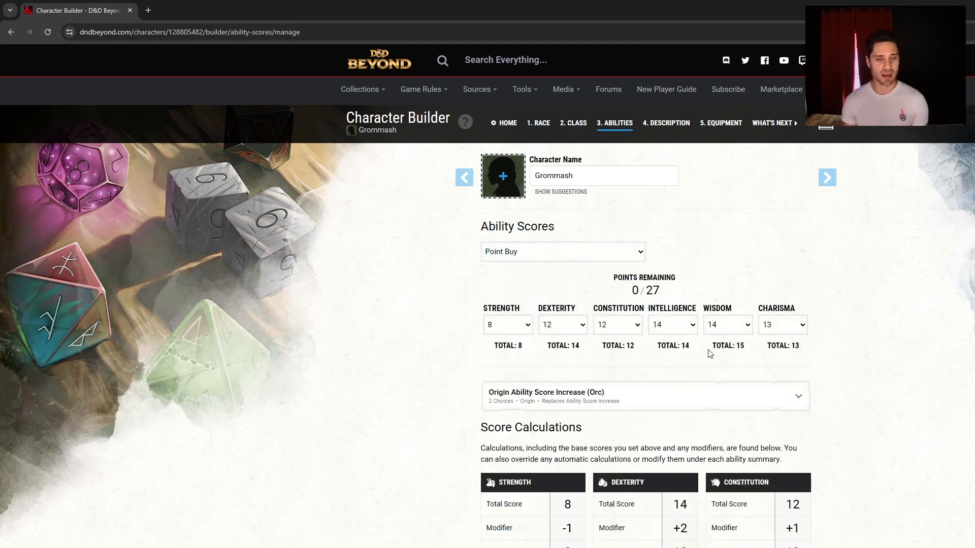
pyautogui.click(597, 287)
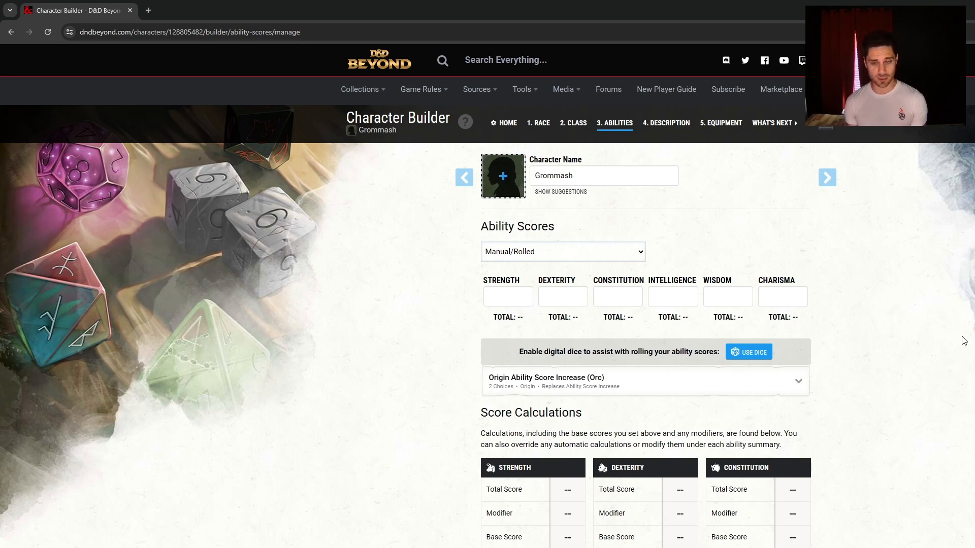
# Enable digital dice and roll six ability scores: 16, 12, 16, 14, 10 and 12
pyautogui.click(744, 358)
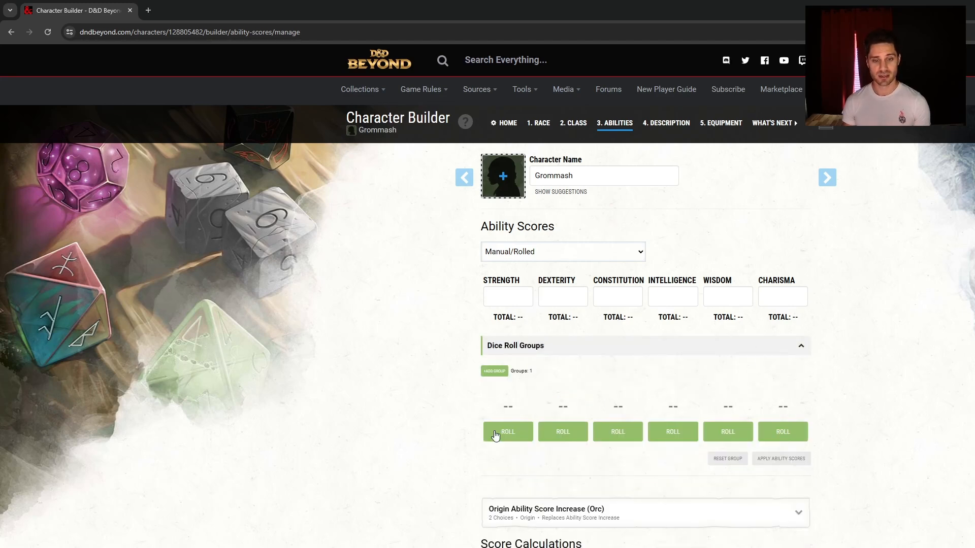
pyautogui.click(514, 435)
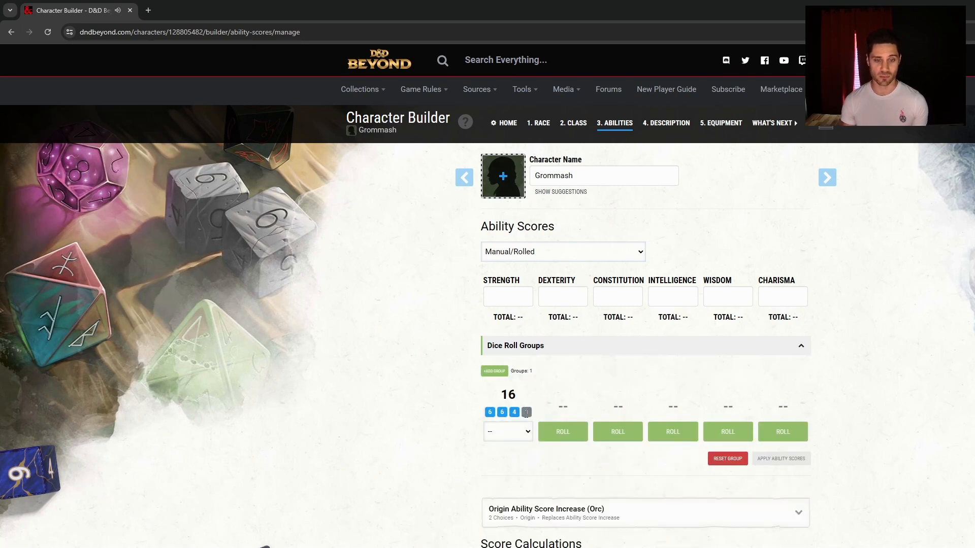
pyautogui.click(565, 436)
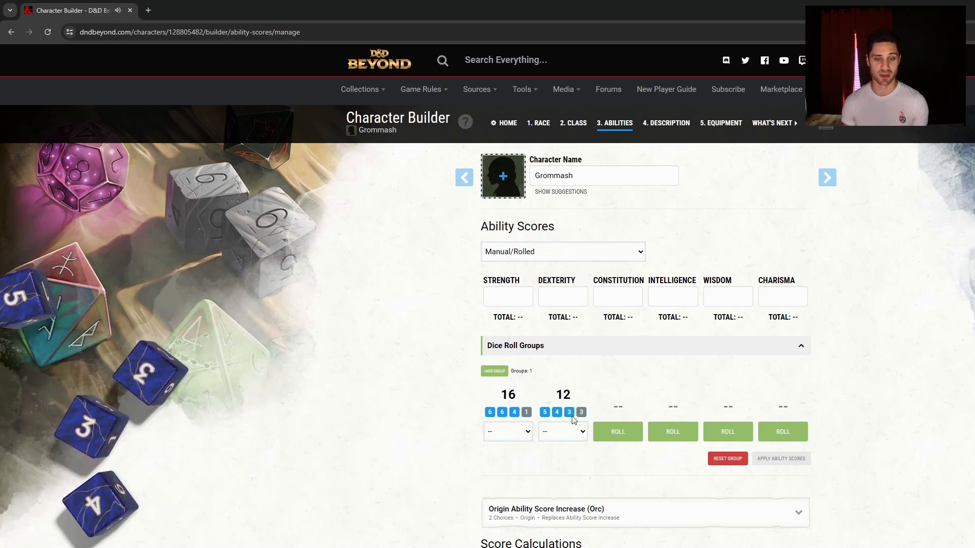
pyautogui.click(616, 432)
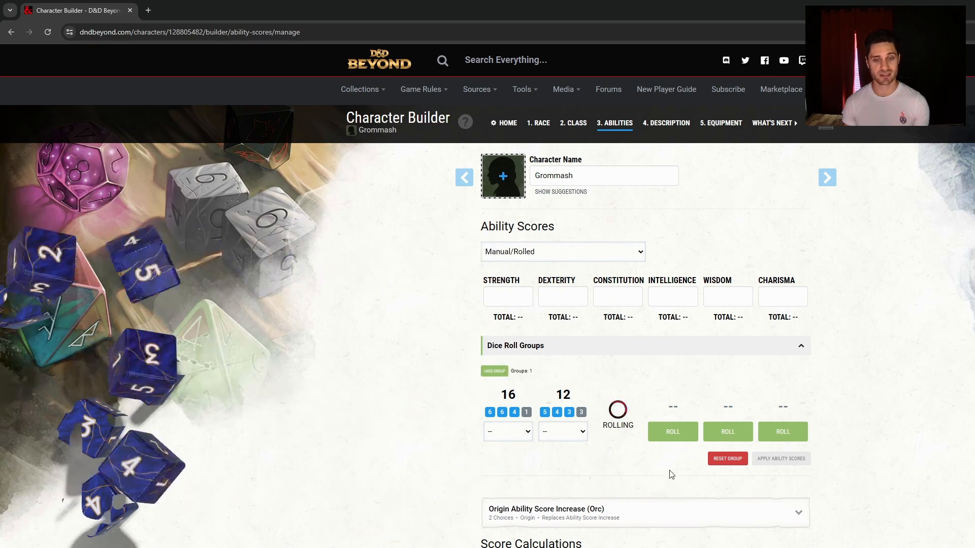
pyautogui.click(678, 440)
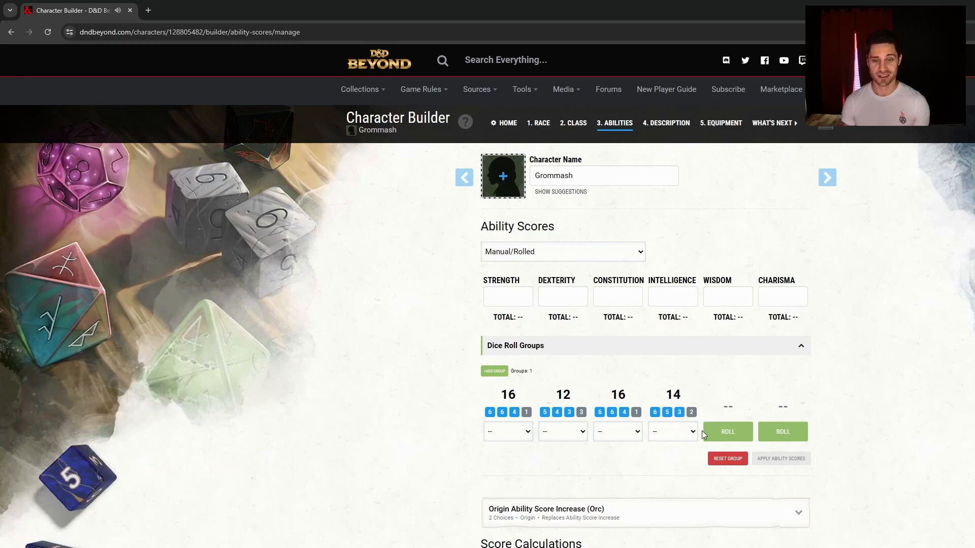
pyautogui.click(724, 432)
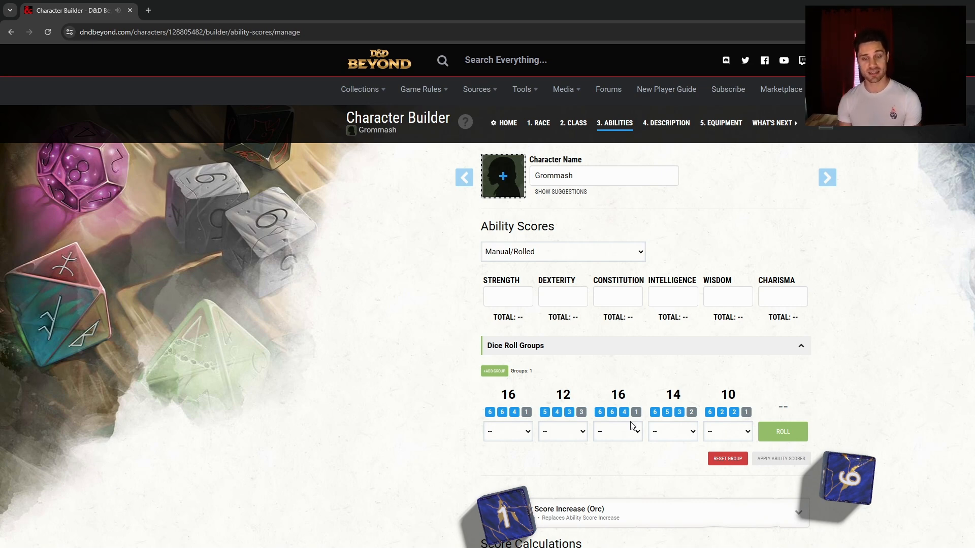
pyautogui.click(770, 439)
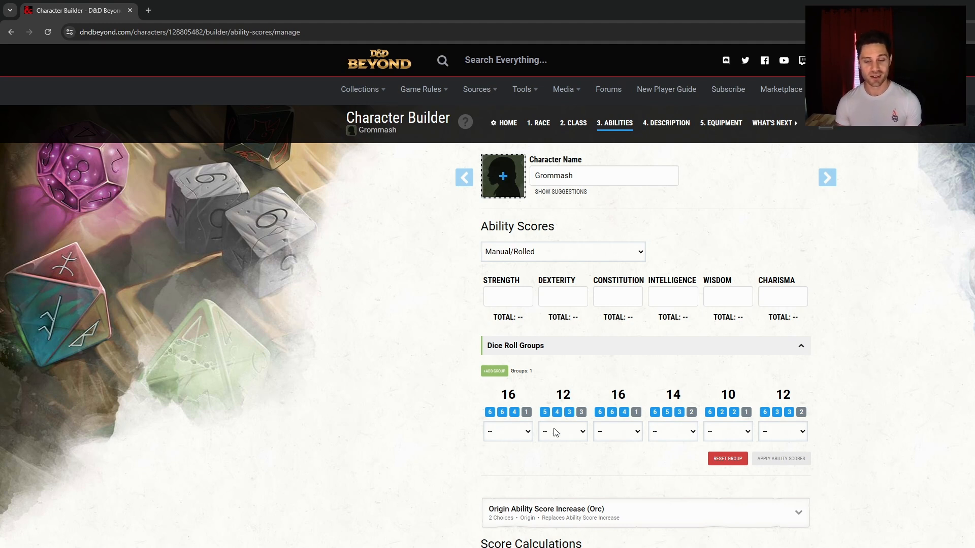
# Assign the rolled 16 to DEX, 12 to INT, 16 to WIS, 14 to CON and 10 to STR, then apply them
pyautogui.click(510, 470)
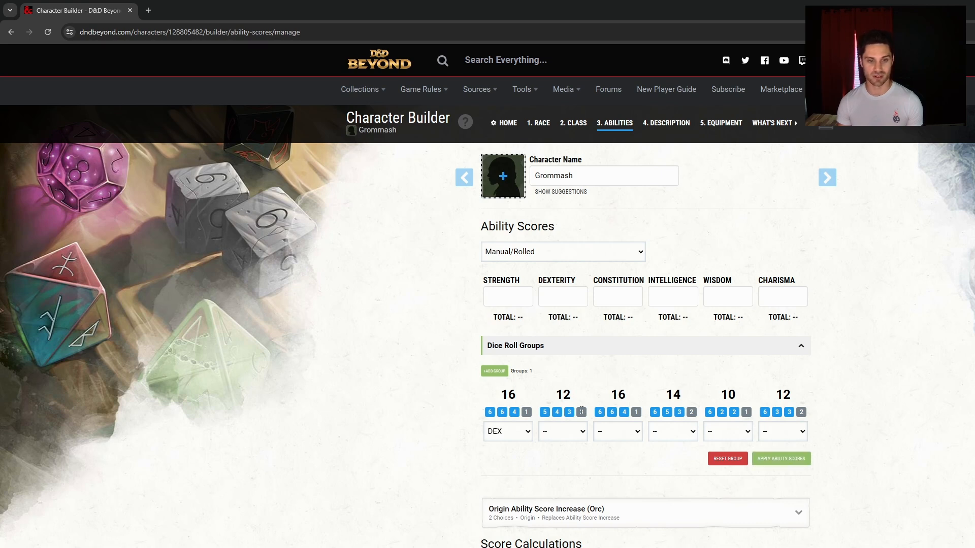
pyautogui.click(571, 482)
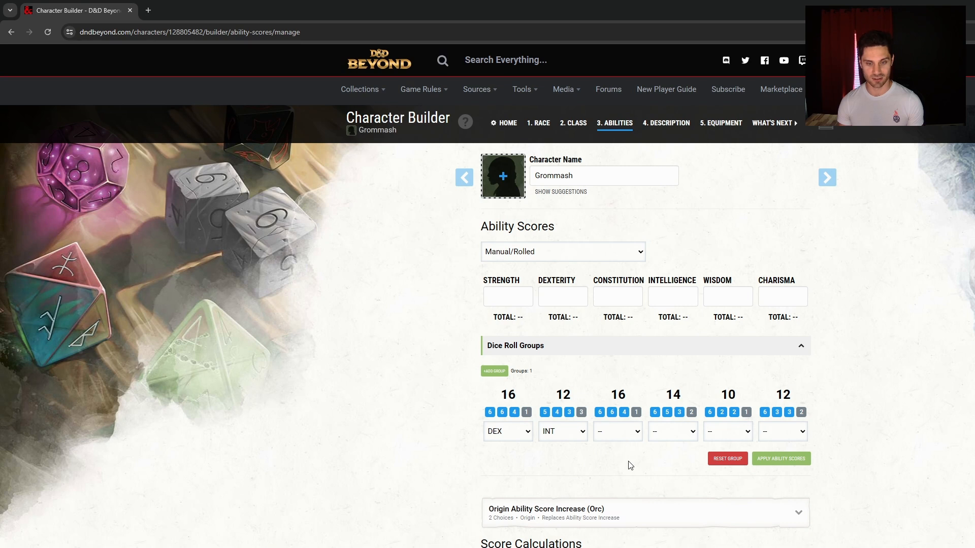
pyautogui.click(625, 477)
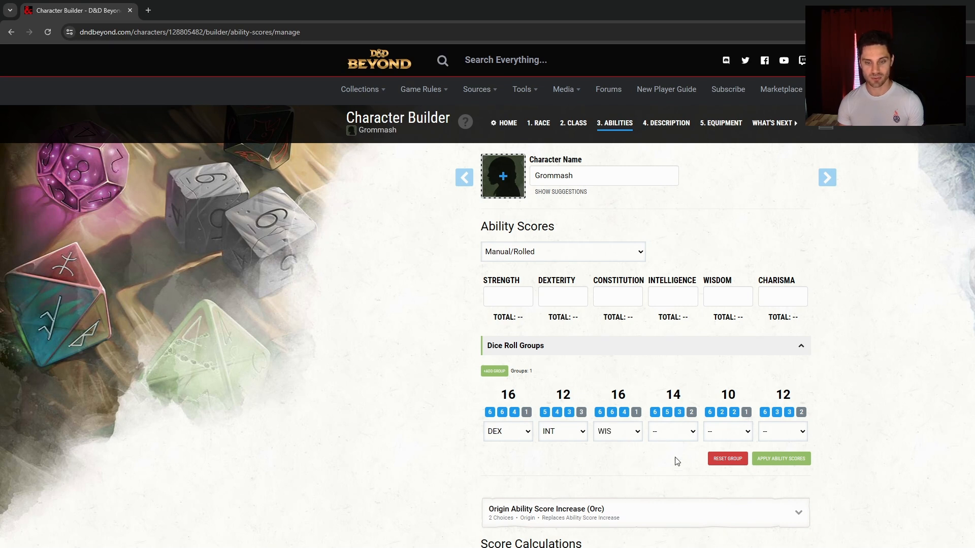
pyautogui.click(677, 473)
pyautogui.click(734, 459)
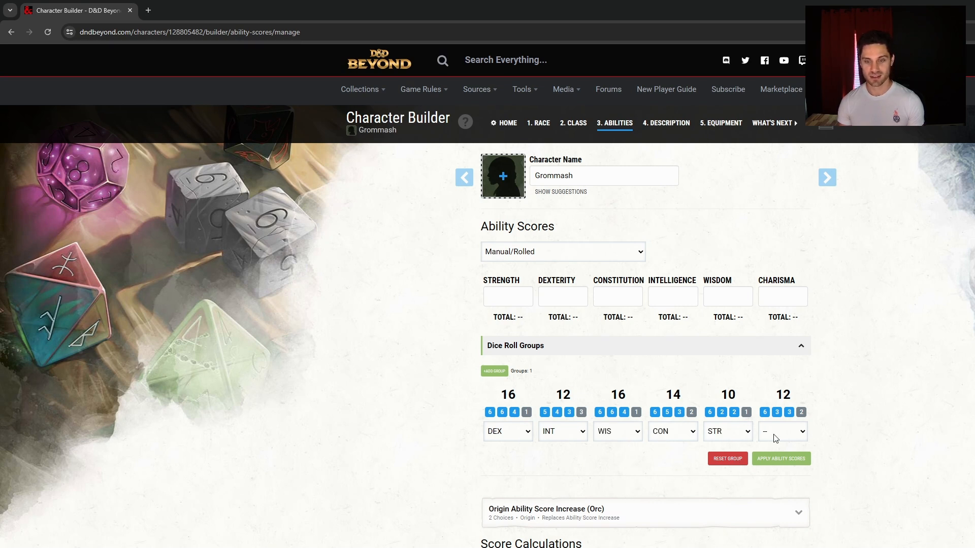
pyautogui.click(793, 458)
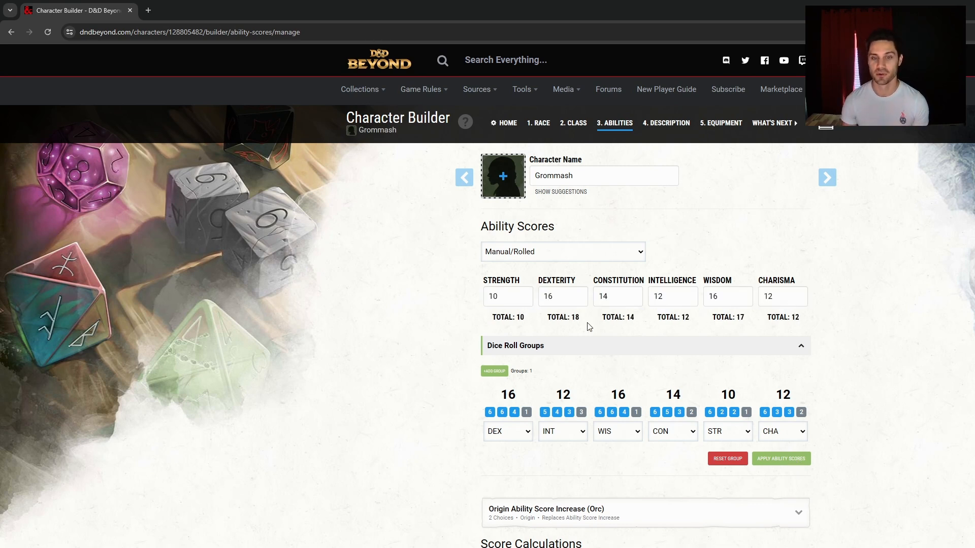
# Collapse the dice roll groups and review the Orc origin ability score increase choices
pyautogui.click(570, 351)
pyautogui.click(627, 380)
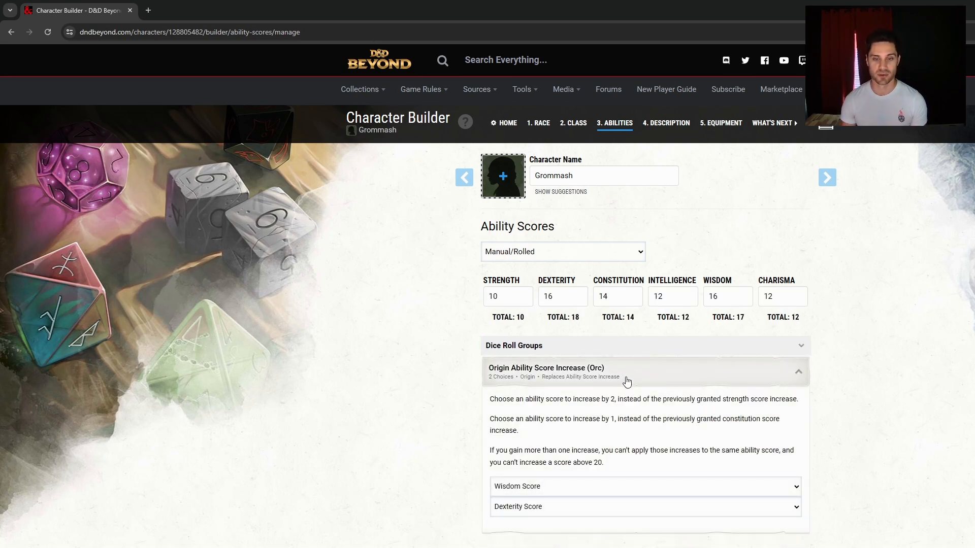
pyautogui.click(648, 384)
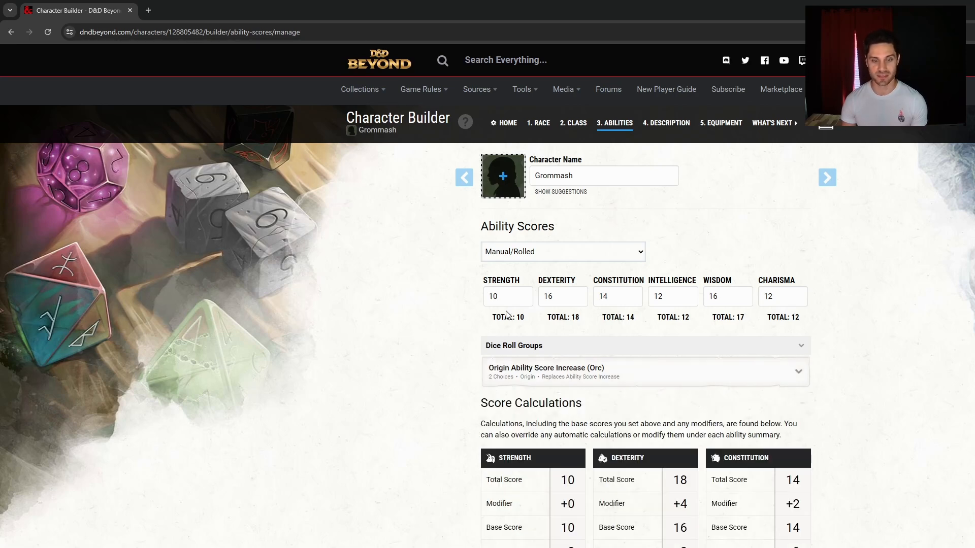
# Reset the Constitution Other Modifier in Score Calculations back to 0
pyautogui.scroll(-3, 839, 421)
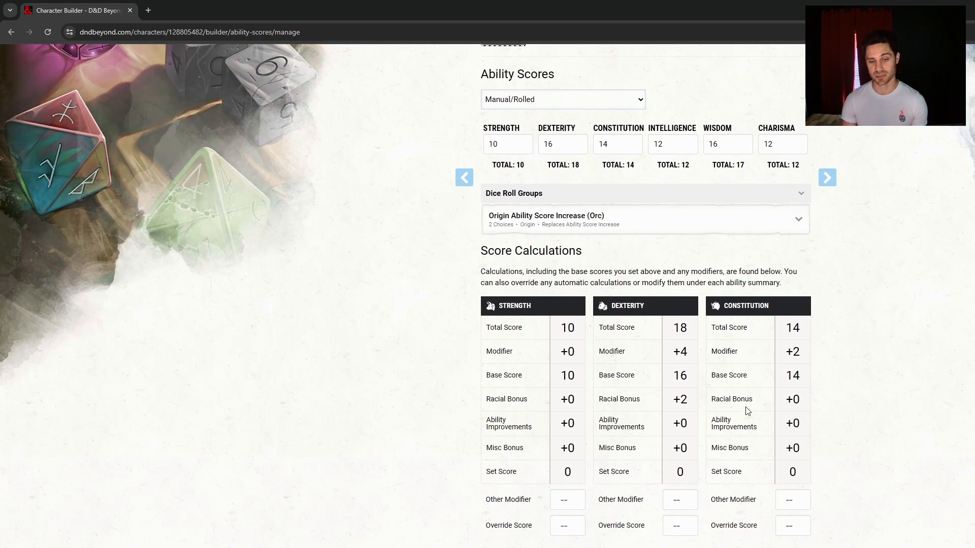
pyautogui.scroll(-4, 746, 406)
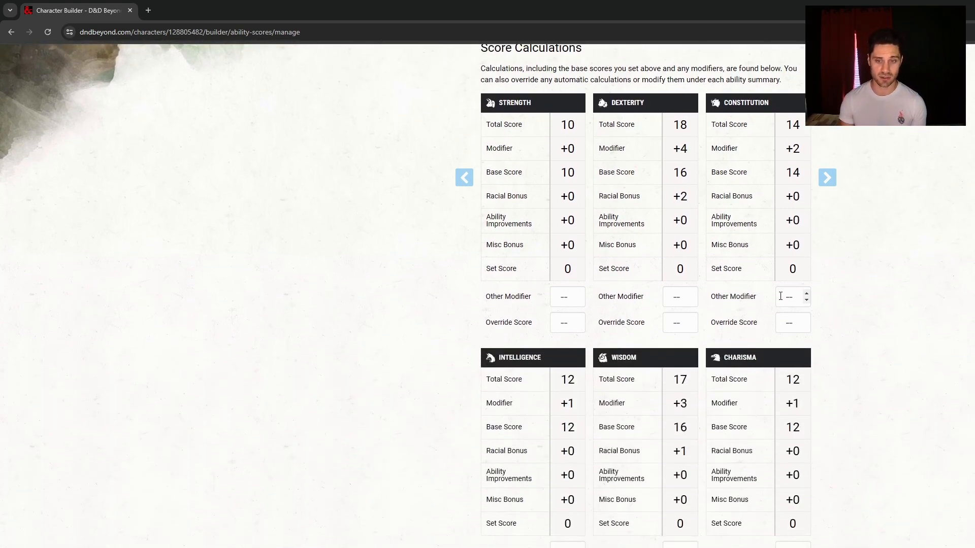
pyautogui.click(806, 294)
pyautogui.click(806, 294)
pyautogui.doubleClick(808, 301)
pyautogui.click(909, 335)
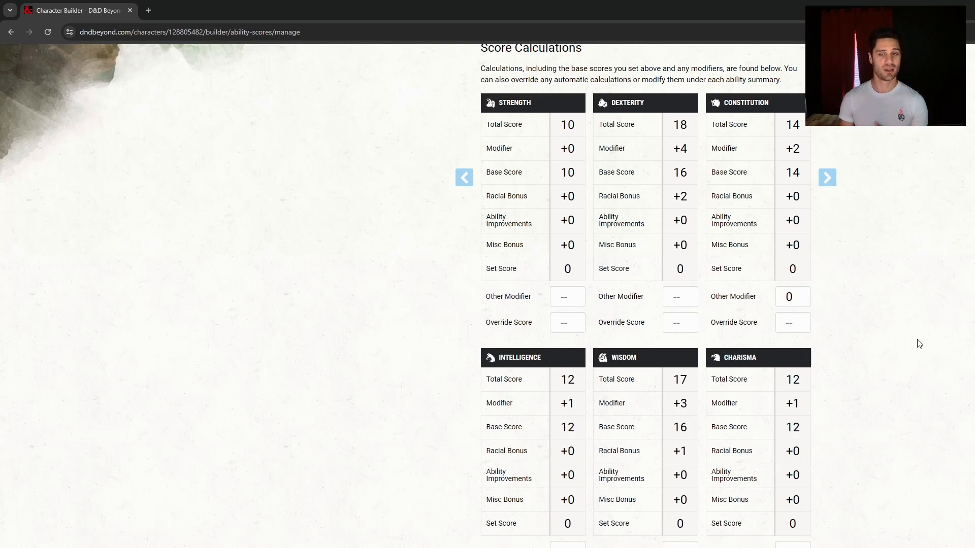
# Advance to the 4. Description step
pyautogui.scroll(7, 945, 325)
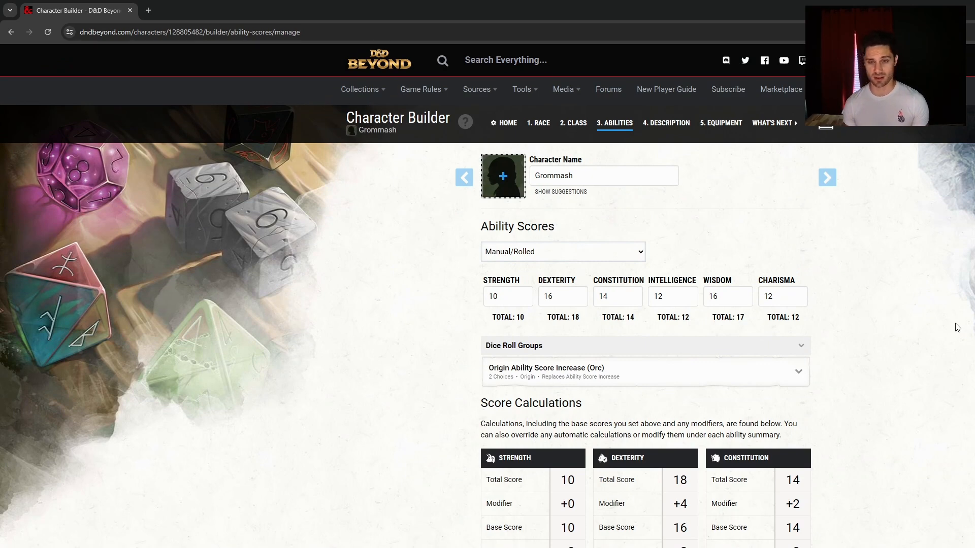
pyautogui.scroll(-4, 688, 410)
pyautogui.scroll(4, 690, 410)
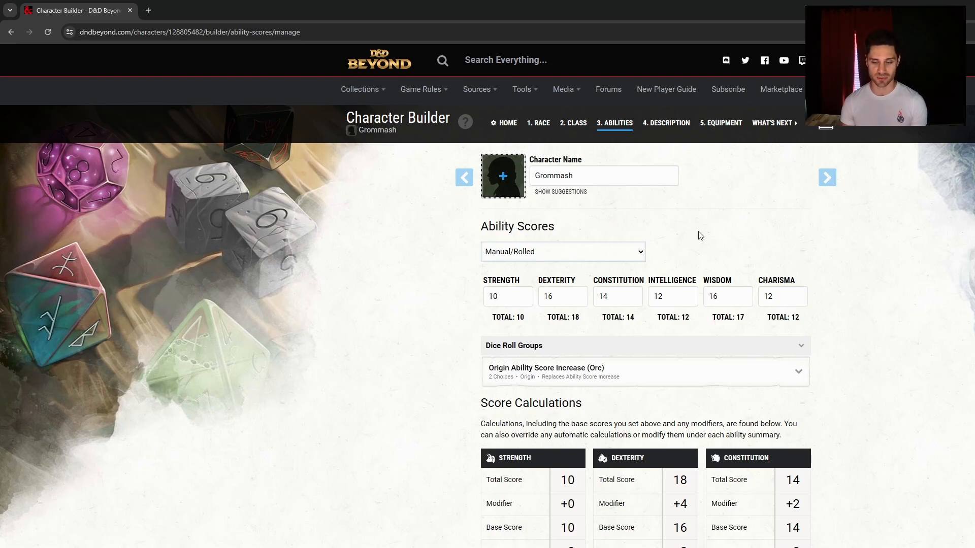
pyautogui.click(826, 177)
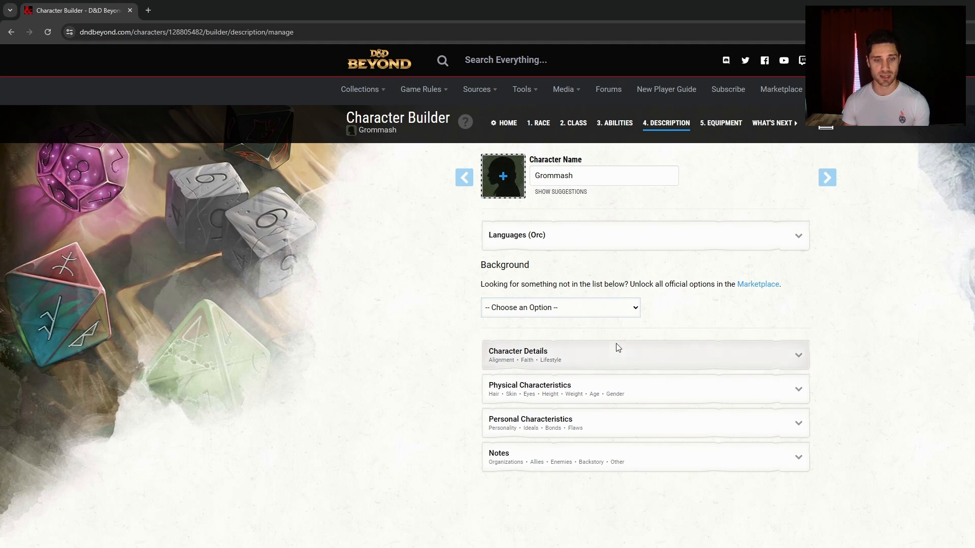
# Try the Athlete, Acolyte - Baldur's Gate and Courtier backgrounds, then settle on Hermit
pyautogui.click(573, 391)
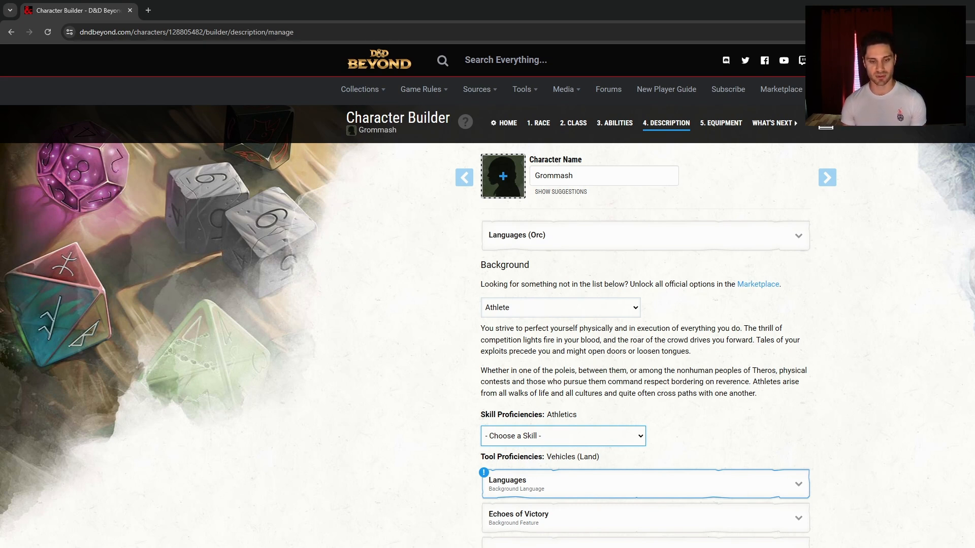
pyautogui.click(611, 309)
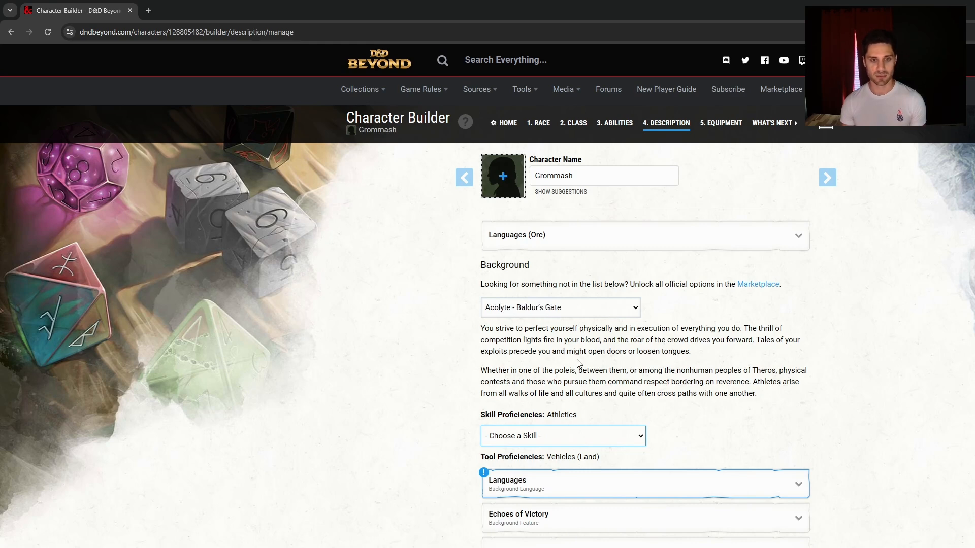
pyautogui.click(577, 360)
pyautogui.click(582, 307)
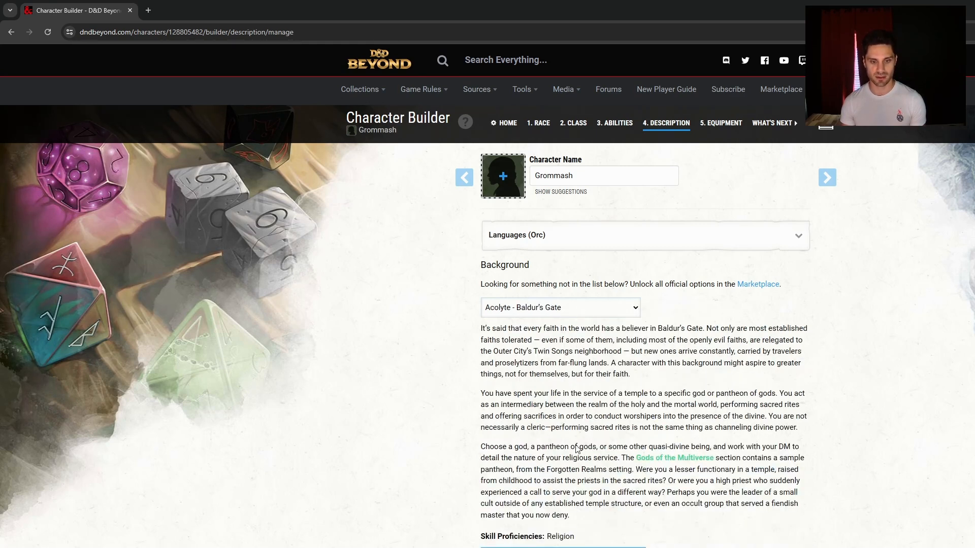
pyautogui.click(569, 475)
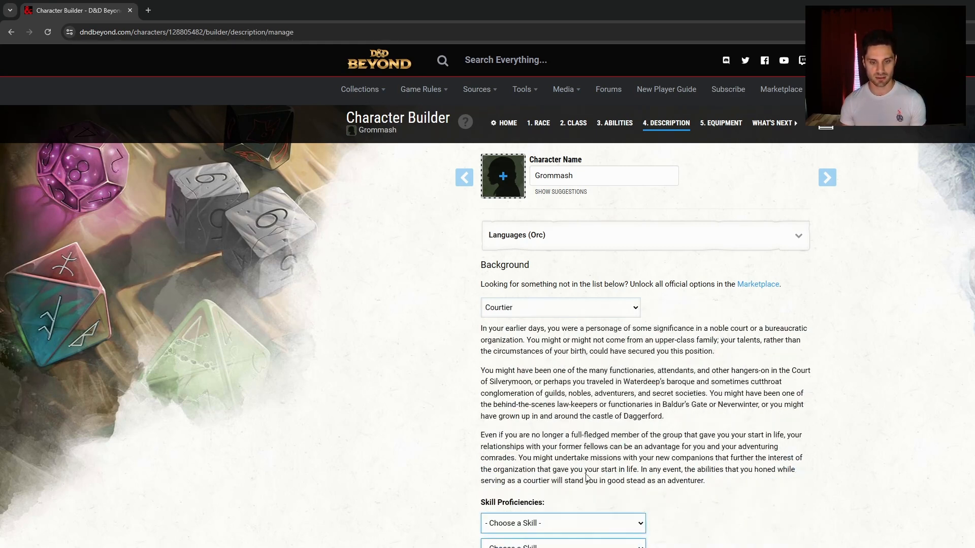
pyautogui.click(542, 309)
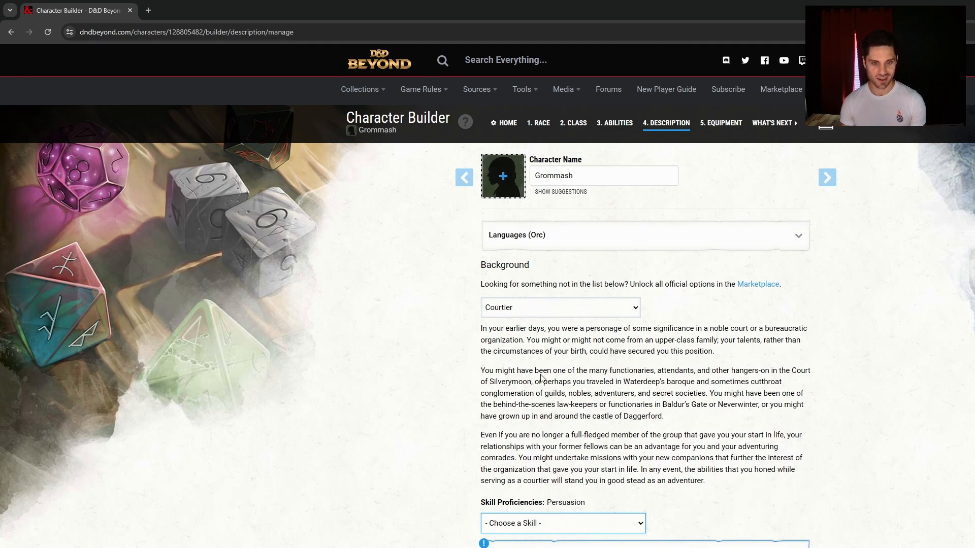
pyautogui.click(541, 374)
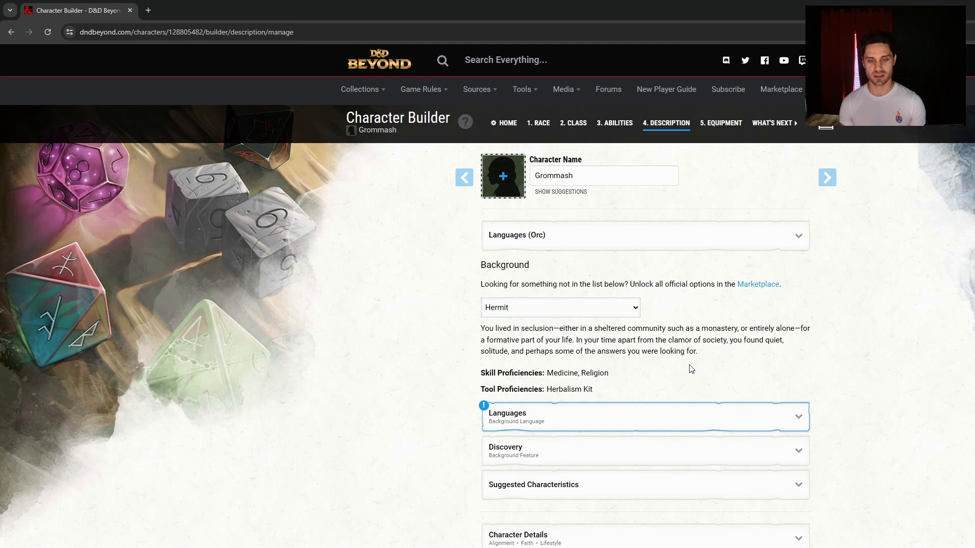
# Choose Celestial as the Hermit background's language
pyautogui.click(655, 426)
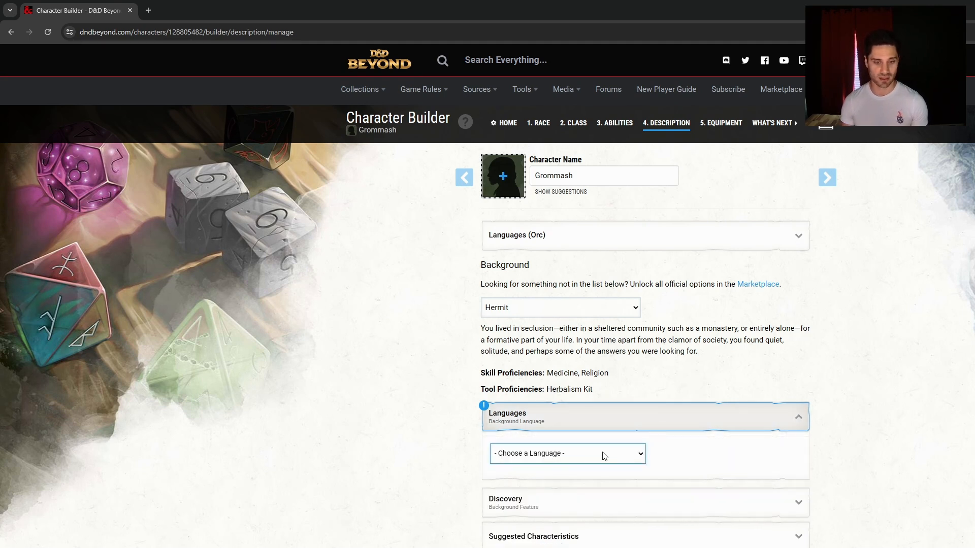
pyautogui.click(593, 461)
pyautogui.click(576, 503)
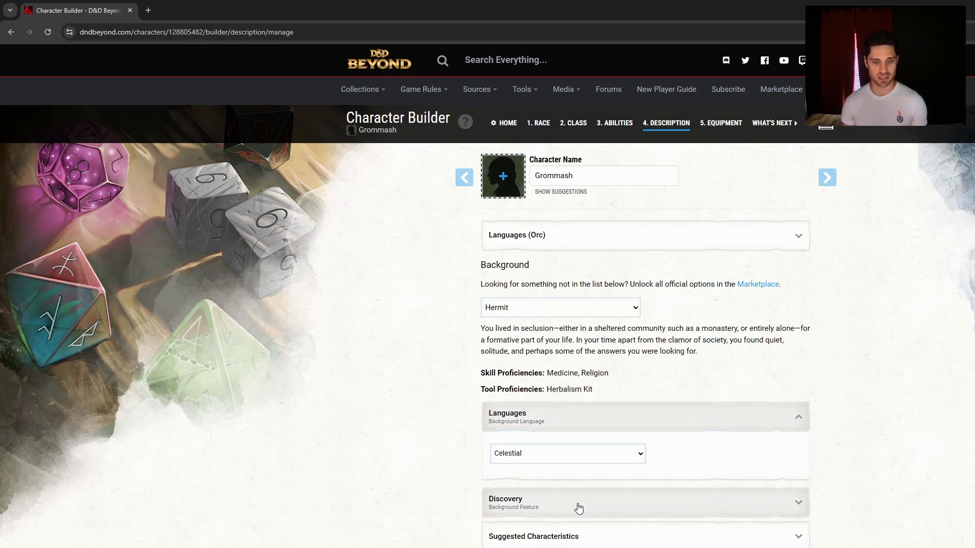
# Expand the Discovery feature, Suggested Characteristics, and the alignment, faith and lifestyle fields
pyautogui.click(579, 509)
pyautogui.scroll(-4, 579, 509)
pyautogui.click(592, 482)
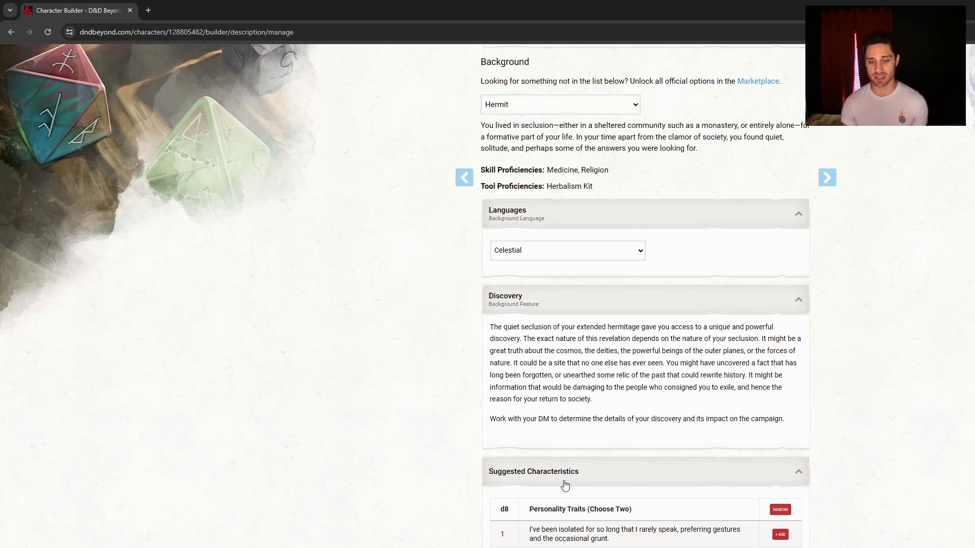
pyautogui.scroll(-3, 658, 435)
pyautogui.scroll(-1, 583, 403)
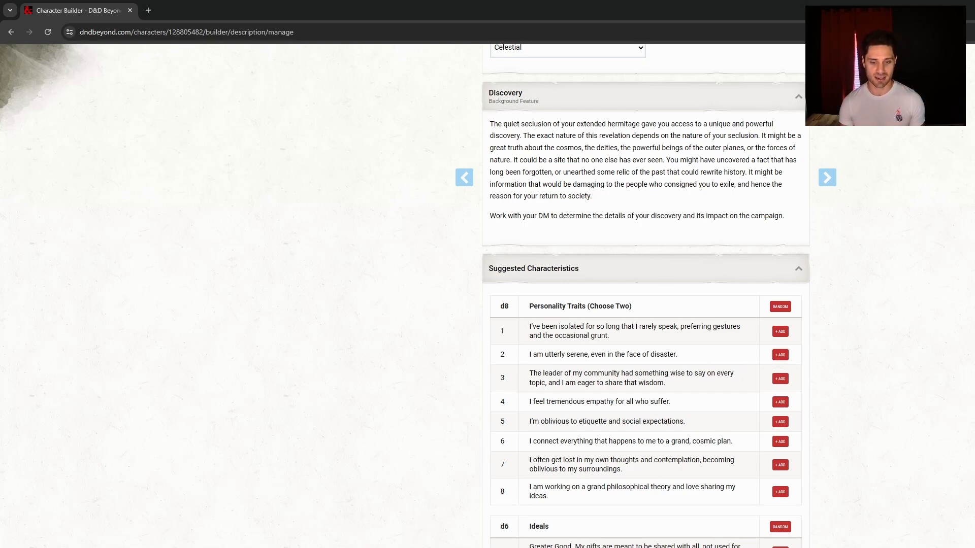
pyautogui.scroll(-15, 629, 441)
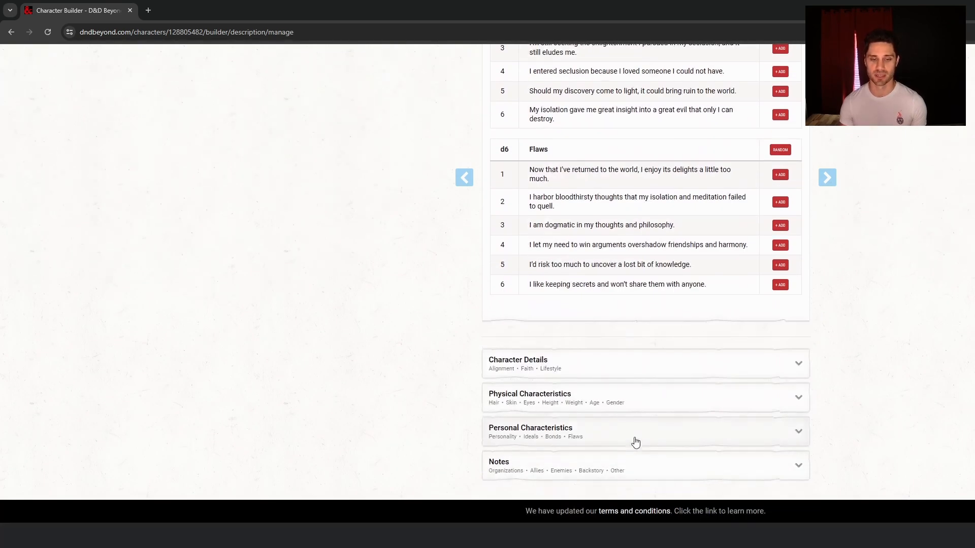
pyautogui.click(601, 372)
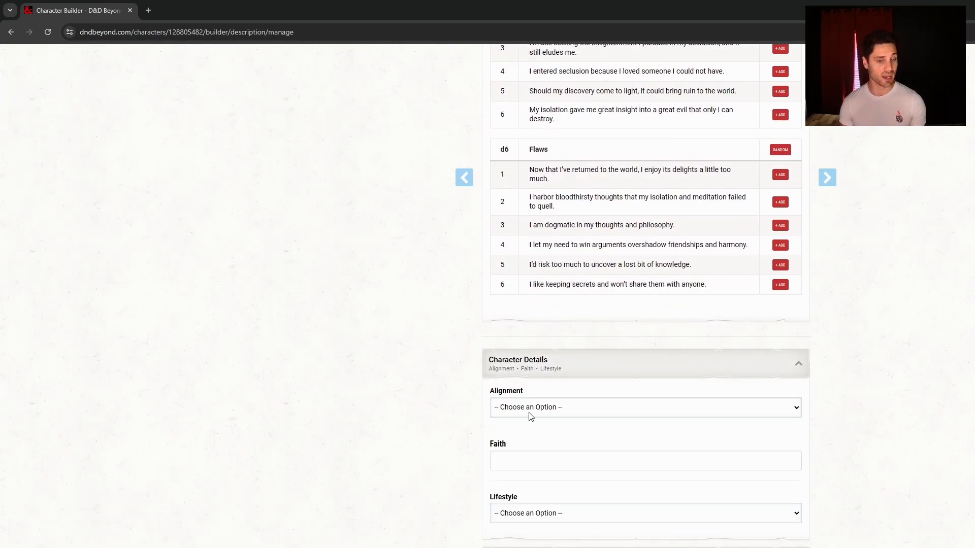
# Leave the faith field empty, open Physical Characteristics without filling it, and return to the top
pyautogui.click(531, 463)
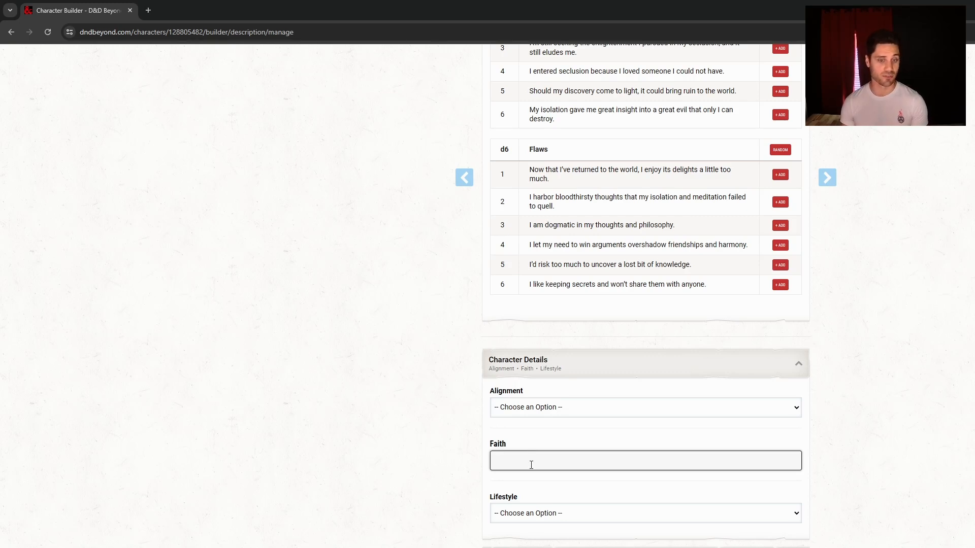
pyautogui.click(924, 335)
pyautogui.scroll(-3, 627, 335)
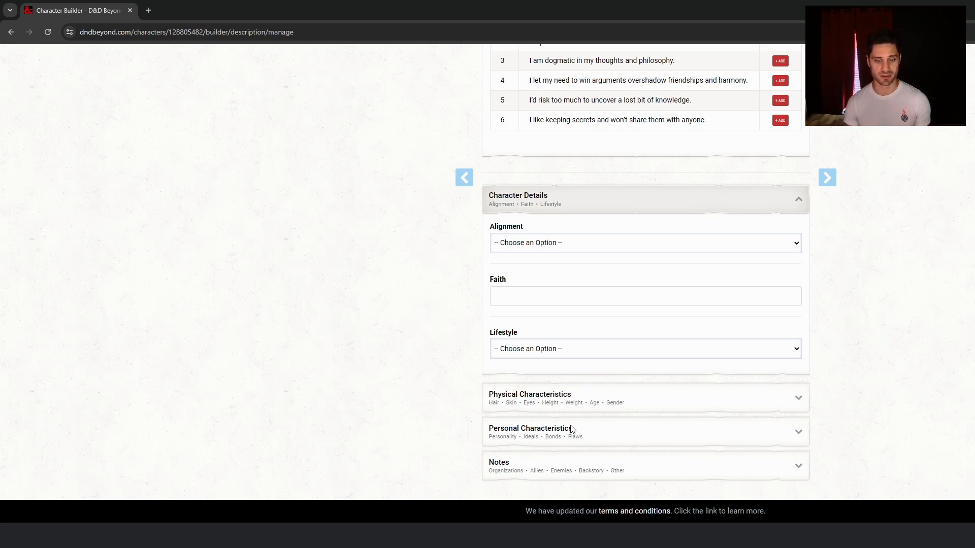
pyautogui.click(566, 401)
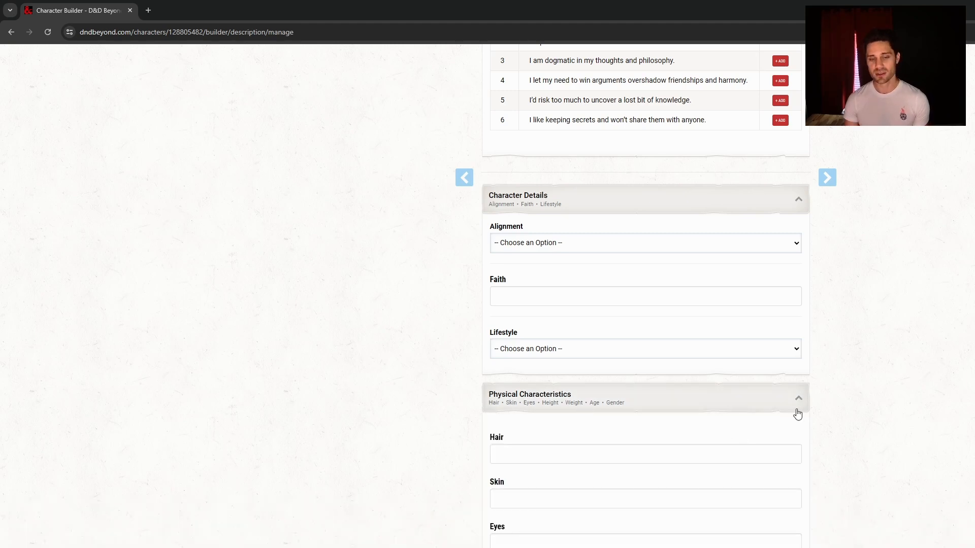
pyautogui.scroll(-7, 813, 407)
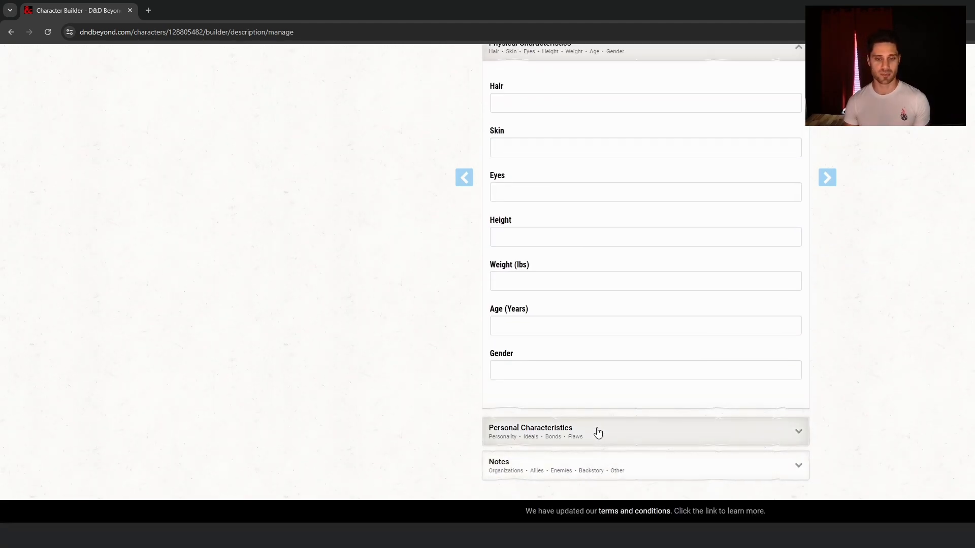
pyautogui.scroll(20, 865, 178)
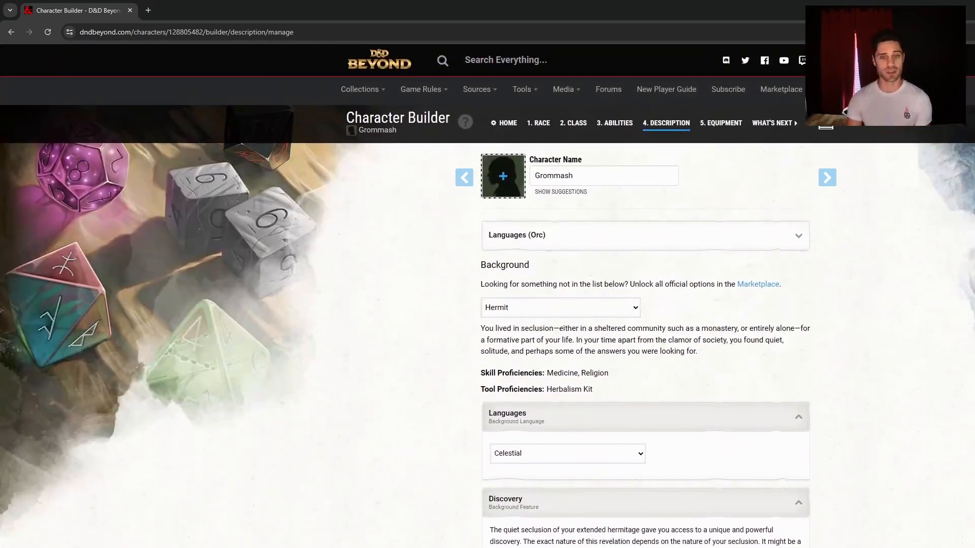
pyautogui.scroll(-15, 487, 290)
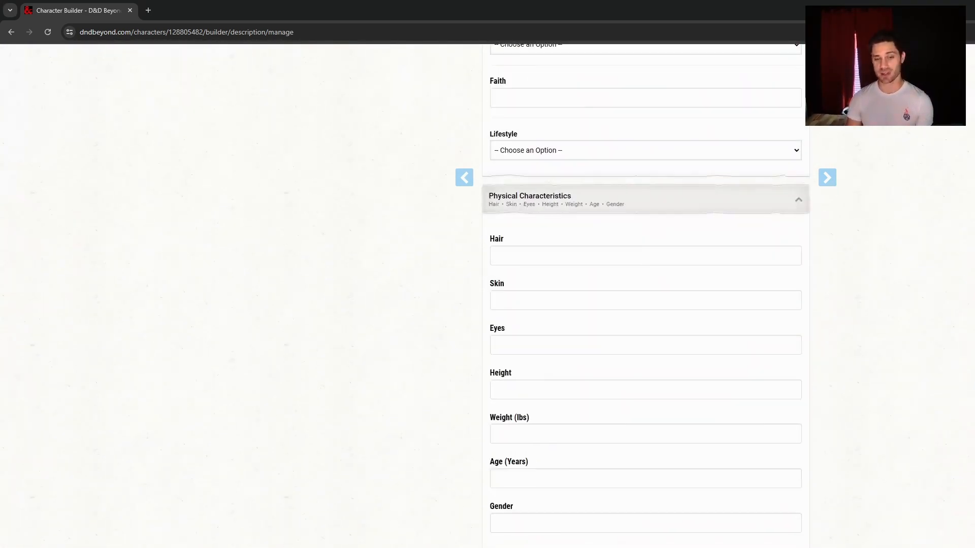
pyautogui.scroll(-3, 488, 290)
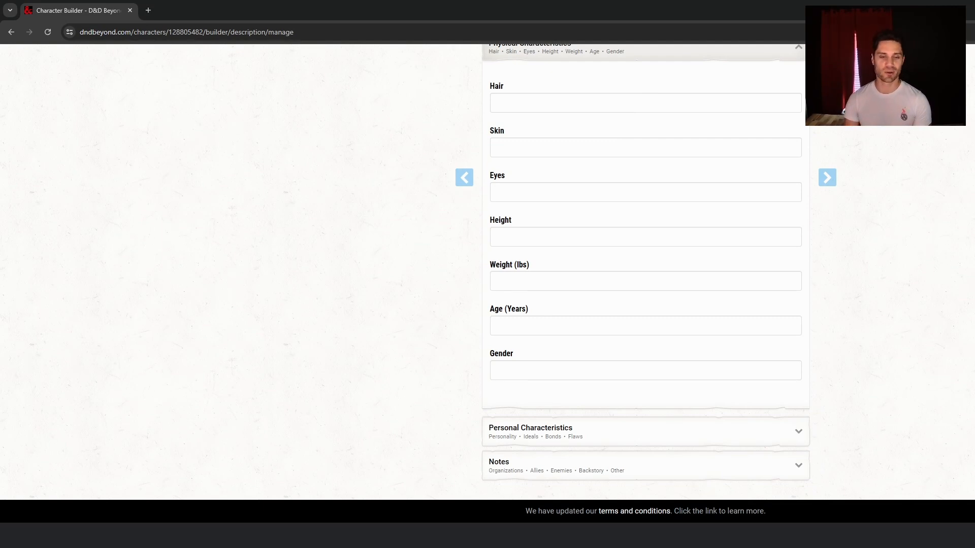
pyautogui.middleClick(942, 453)
pyautogui.scroll(20, 941, 452)
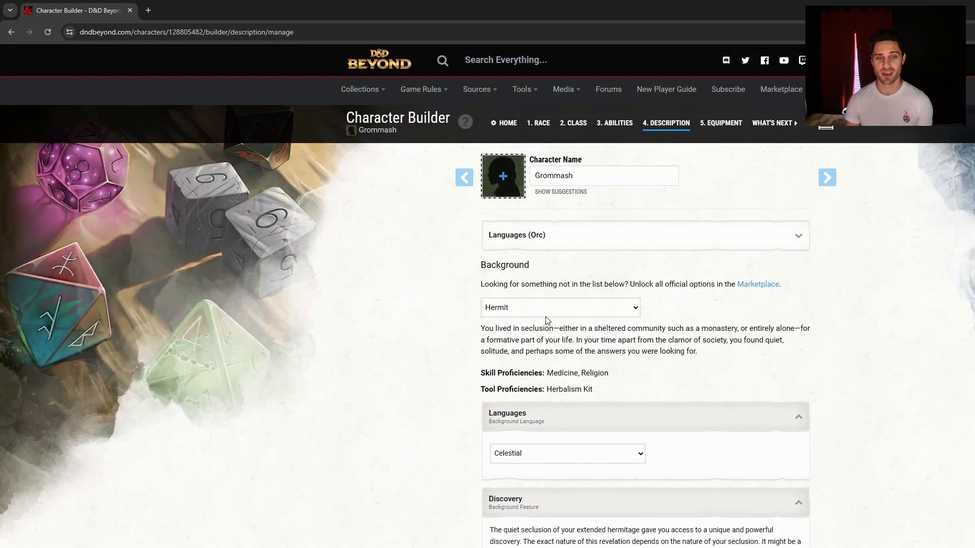
# On the Equipment step, reroll starting gold several times, then choose starting equipment instead
pyautogui.click(832, 178)
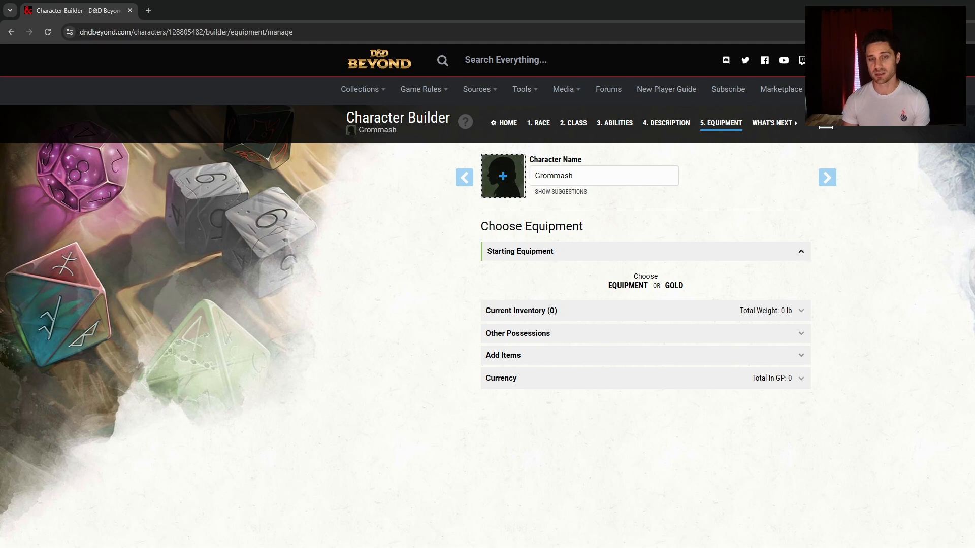
pyautogui.click(668, 286)
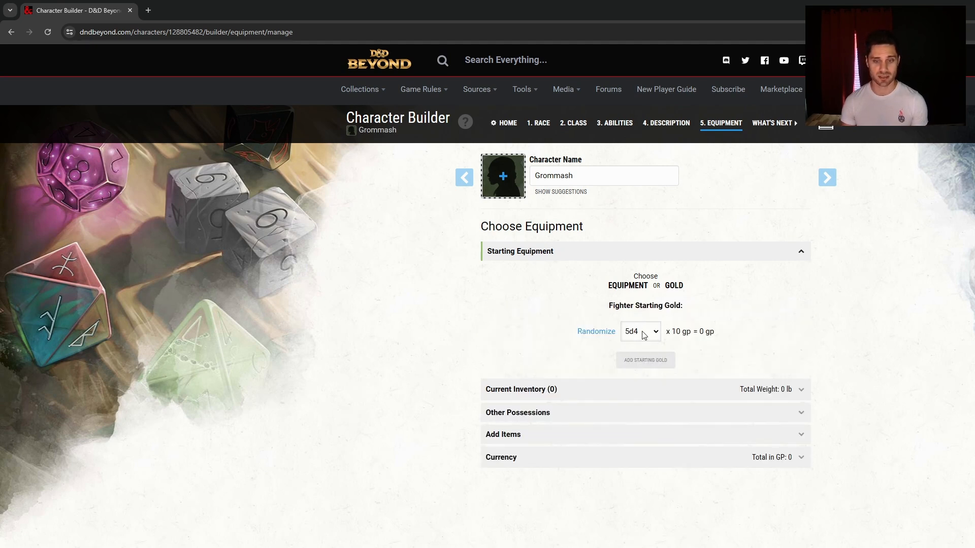
pyautogui.click(606, 329)
pyautogui.click(594, 335)
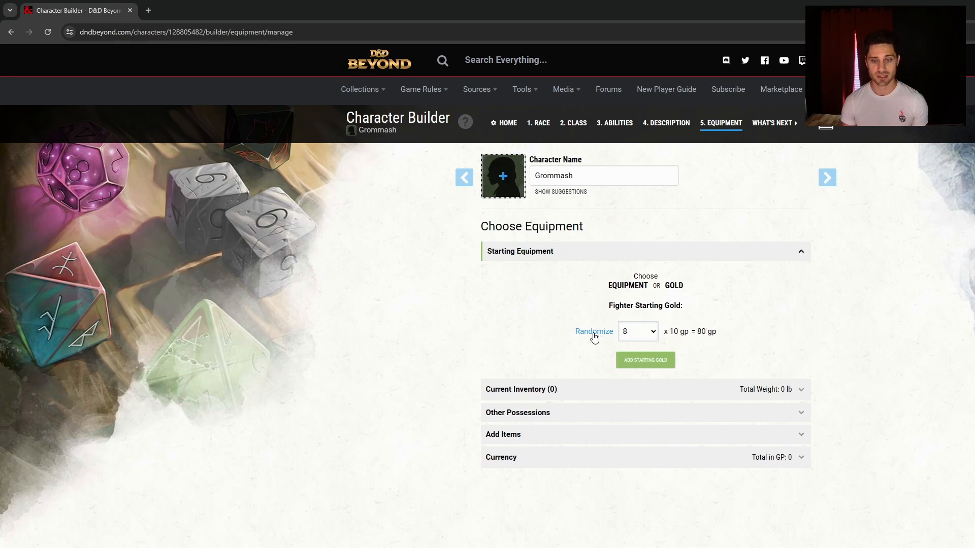
pyautogui.click(594, 336)
pyautogui.click(595, 338)
pyautogui.click(595, 337)
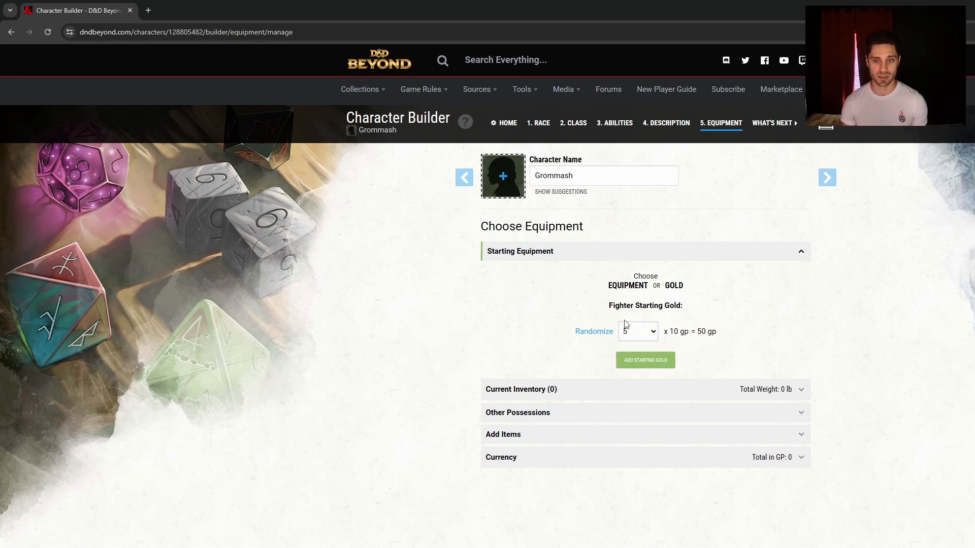
pyautogui.click(635, 285)
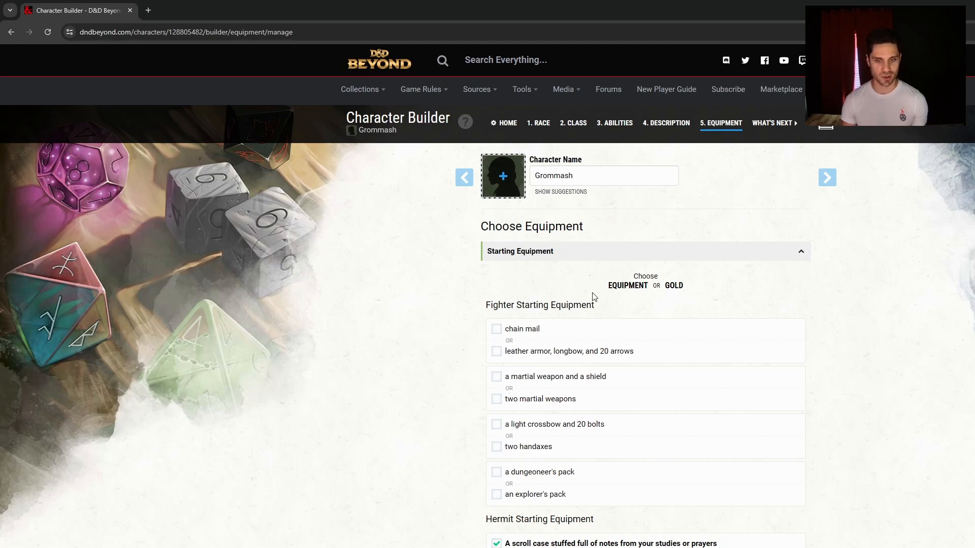
# Pick leather armor with longbow and 20 arrows, Longsword and shield, two handaxes, and an explorer's pack
pyautogui.click(528, 357)
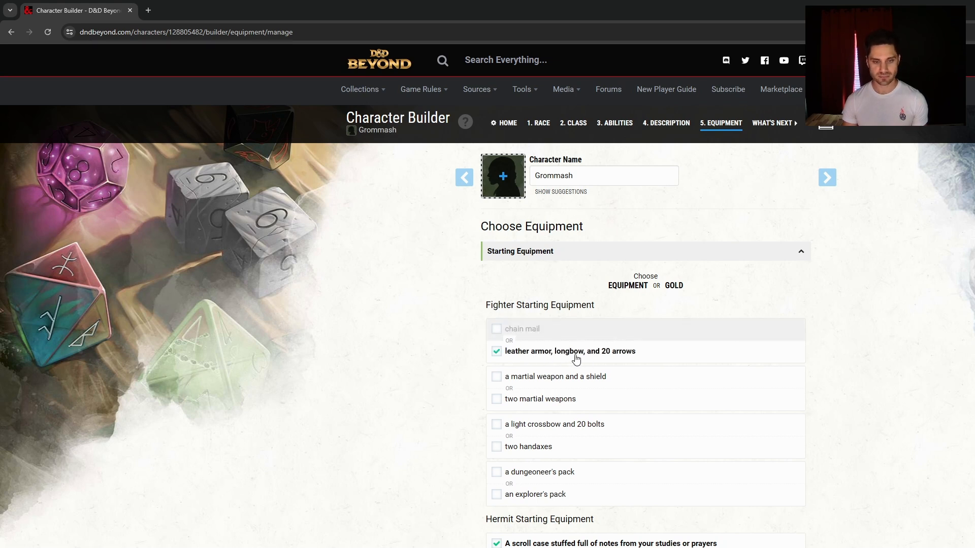
pyautogui.click(548, 385)
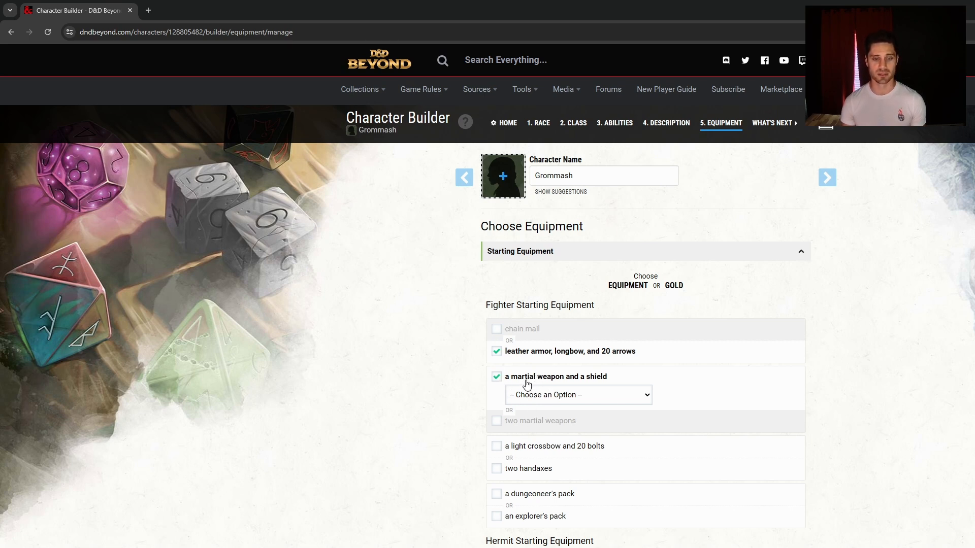
pyautogui.click(497, 422)
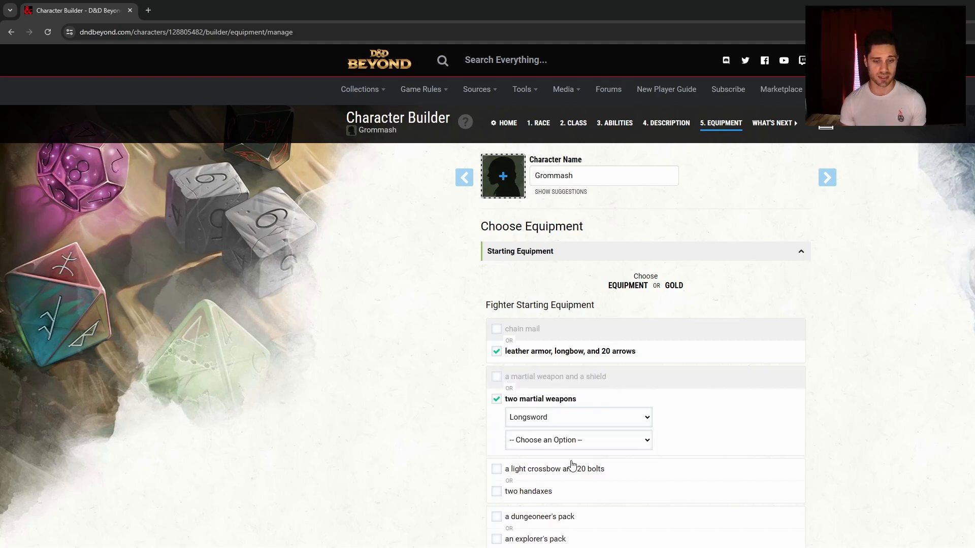
pyautogui.click(496, 377)
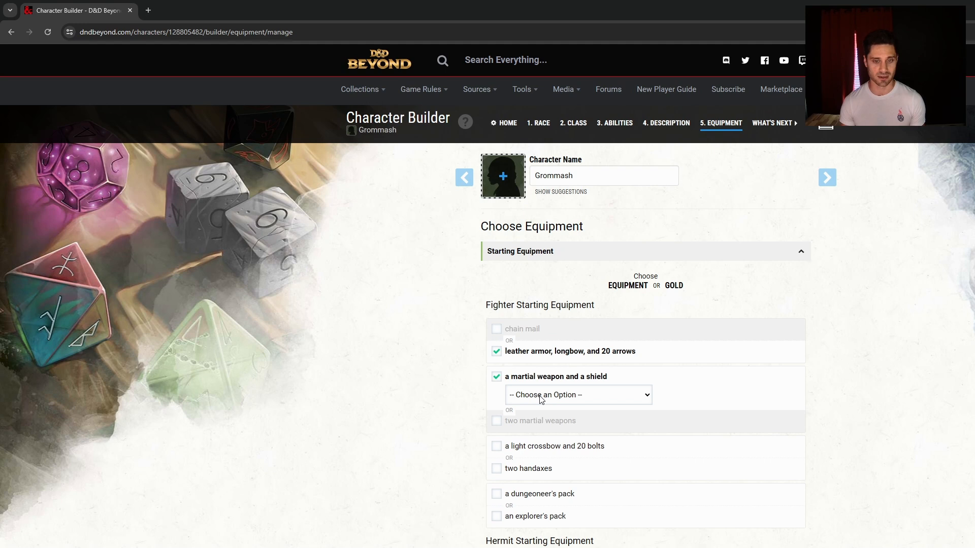
pyautogui.click(576, 437)
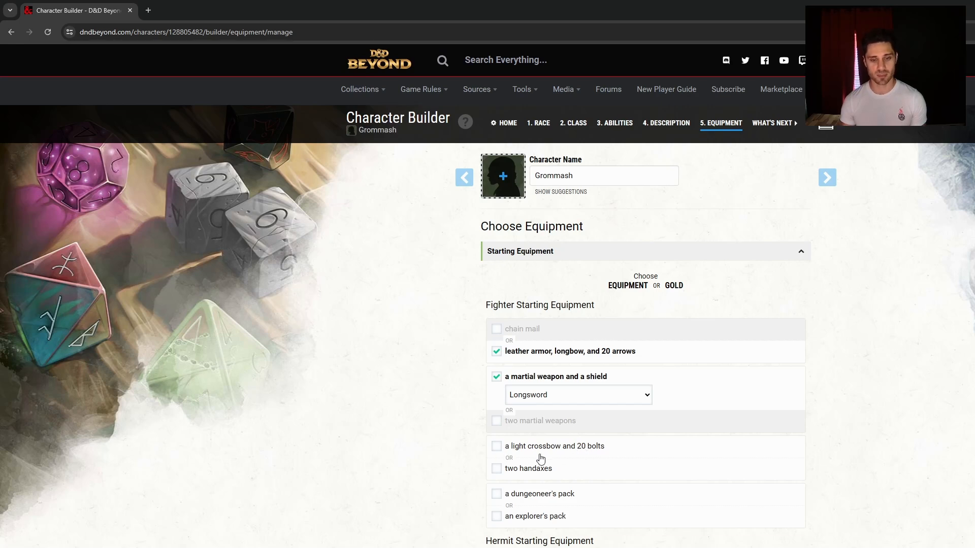
pyautogui.click(497, 469)
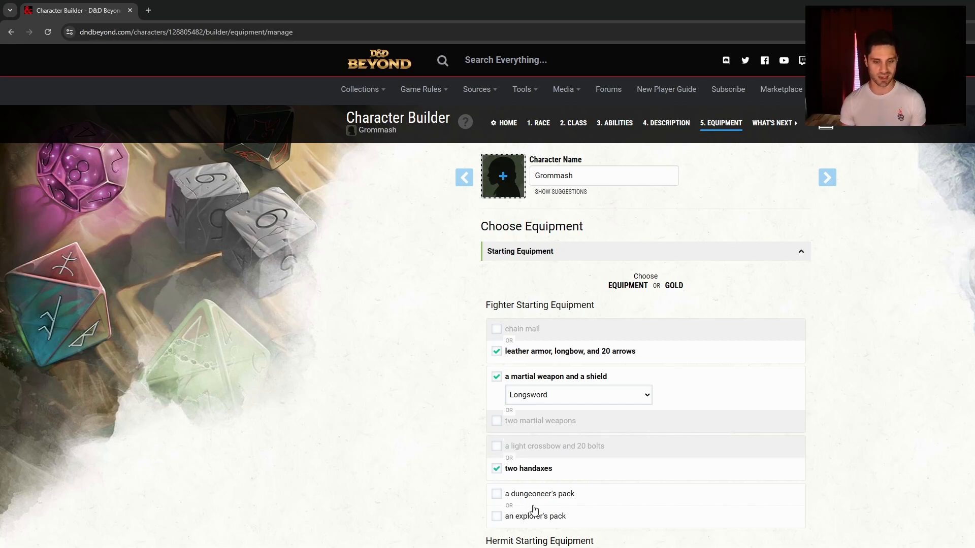
pyautogui.click(565, 501)
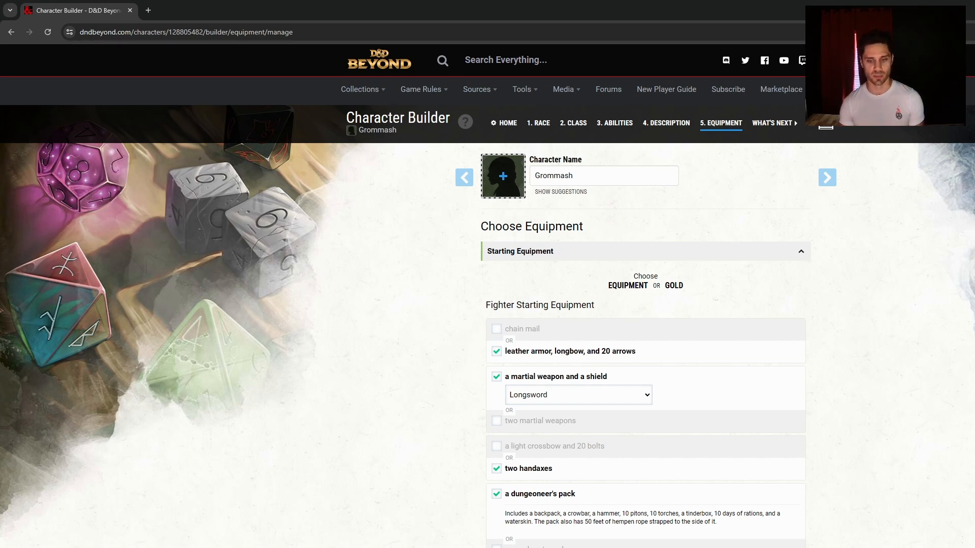
pyautogui.click(637, 545)
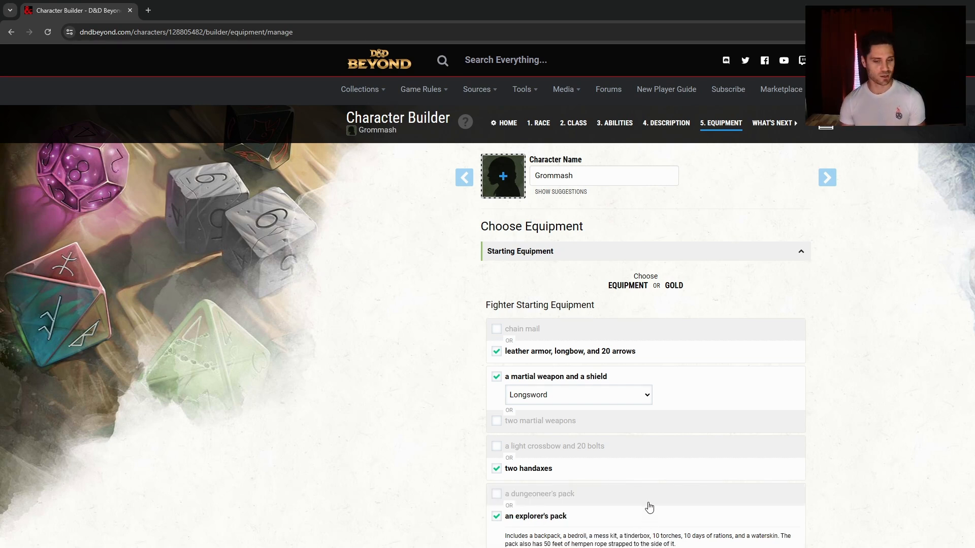
pyautogui.scroll(-4, 635, 475)
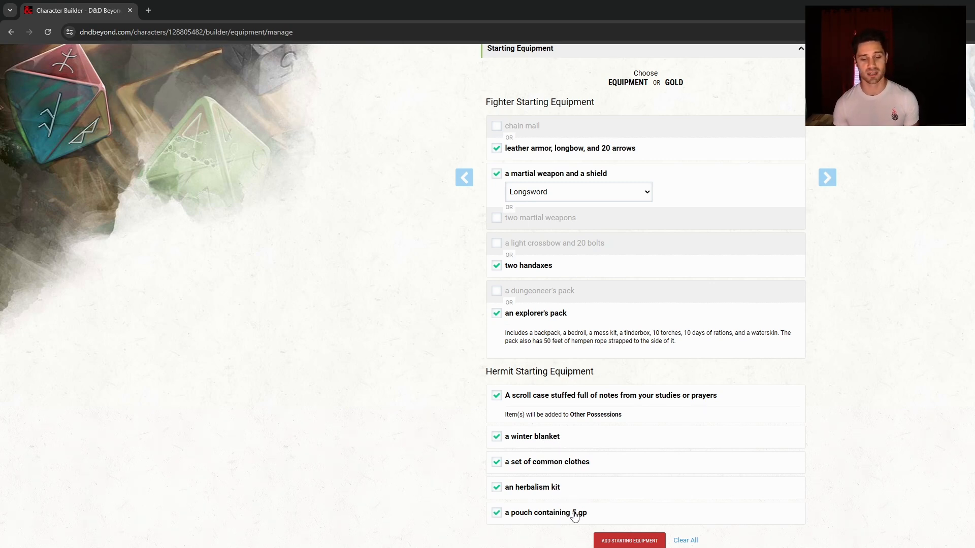
# Add the 18 starting equipment items to the inventory and advance to What's Next
pyautogui.click(608, 541)
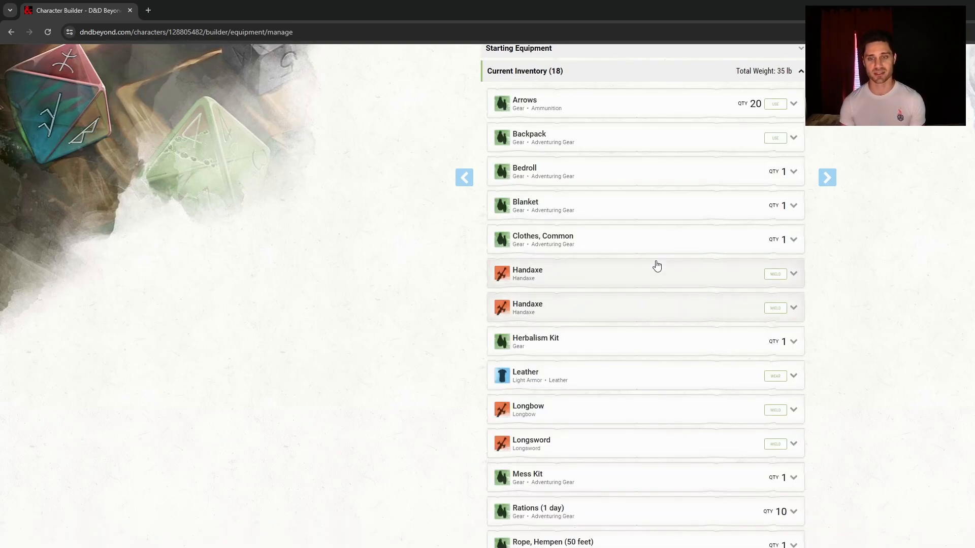
pyautogui.scroll(-5, 655, 269)
pyautogui.scroll(6, 660, 277)
pyautogui.scroll(3, 661, 280)
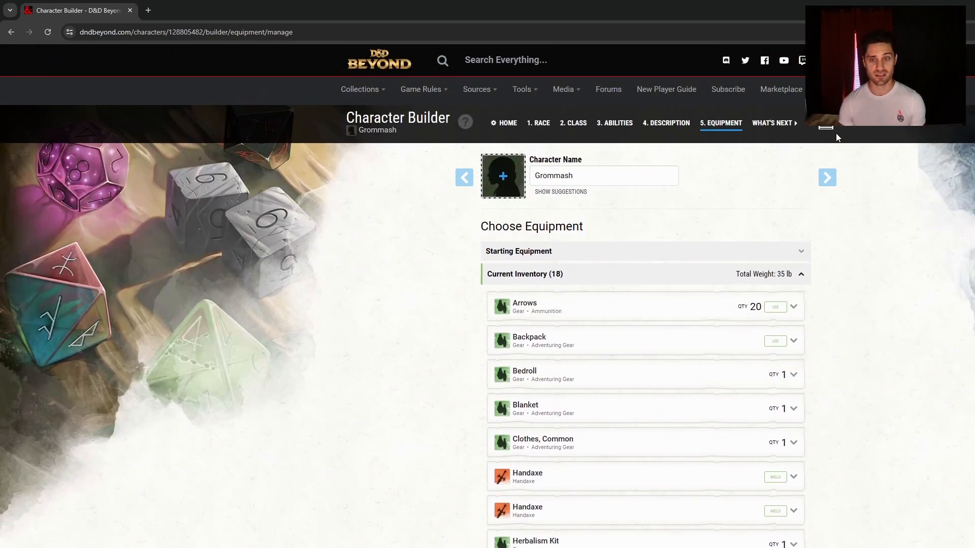
pyautogui.click(827, 179)
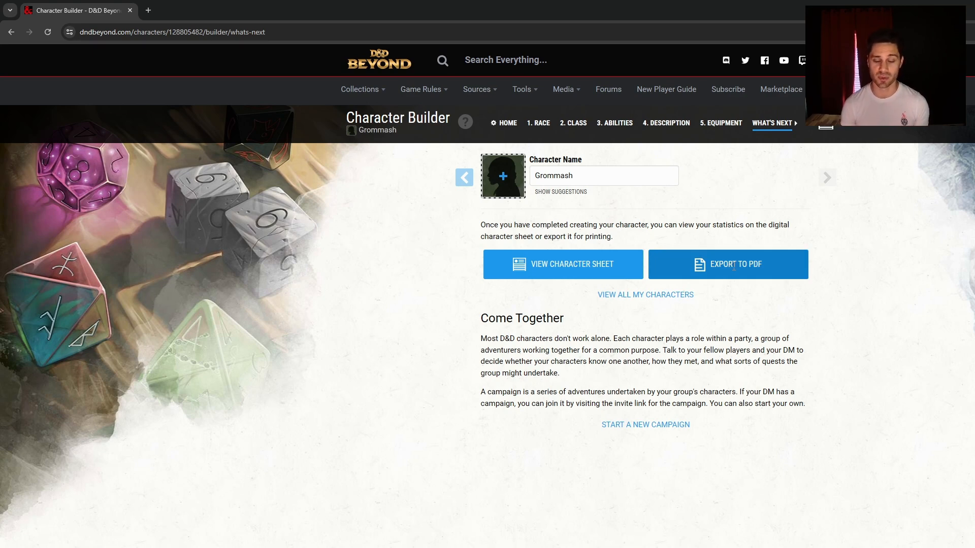
# Open the character sheet, dismiss the Beyond 20 notice, and view the inventory
pyautogui.click(558, 263)
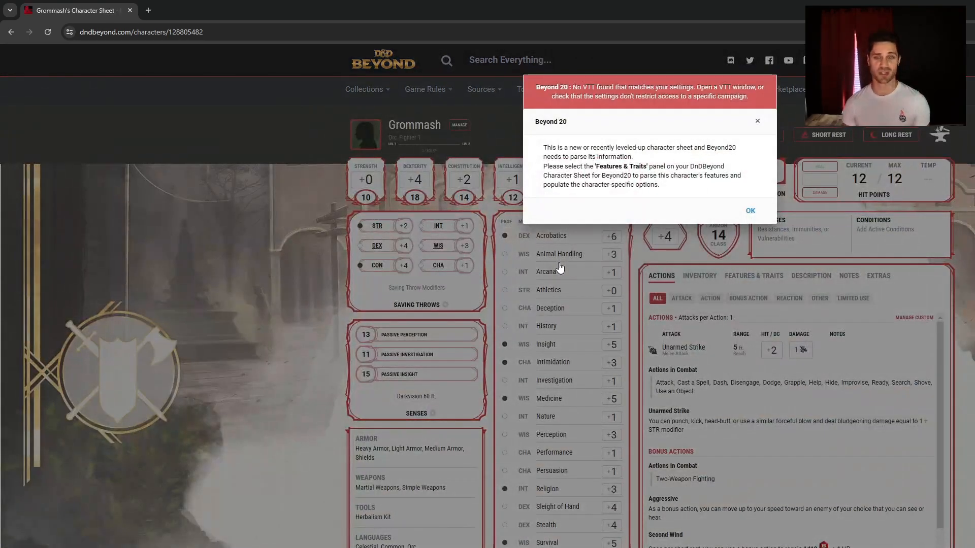
pyautogui.click(751, 212)
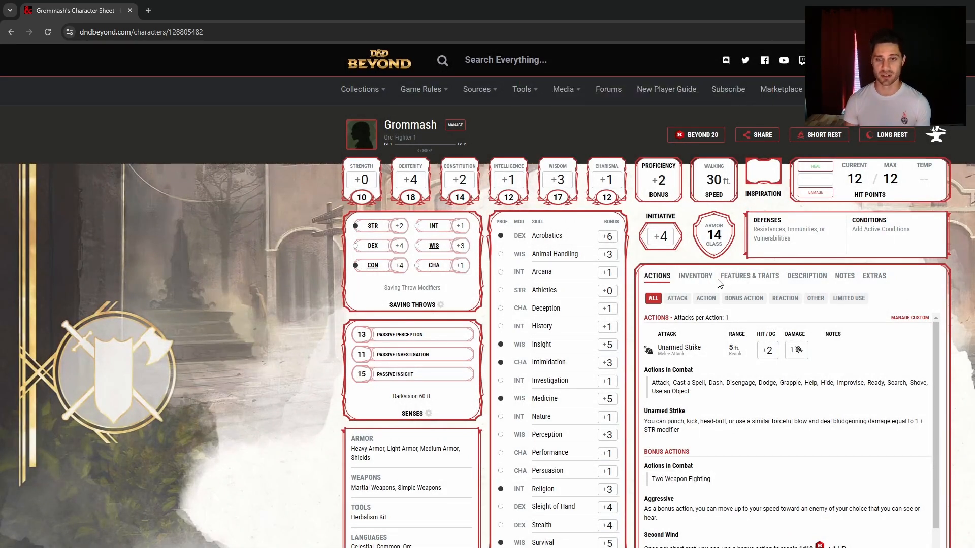
pyautogui.click(701, 277)
# Equip the leather armor and shield, raising Armor Class to 17, and return to Actions
pyautogui.click(650, 532)
pyautogui.scroll(-2, 649, 507)
pyautogui.click(650, 493)
pyautogui.scroll(2, 652, 495)
pyautogui.click(659, 277)
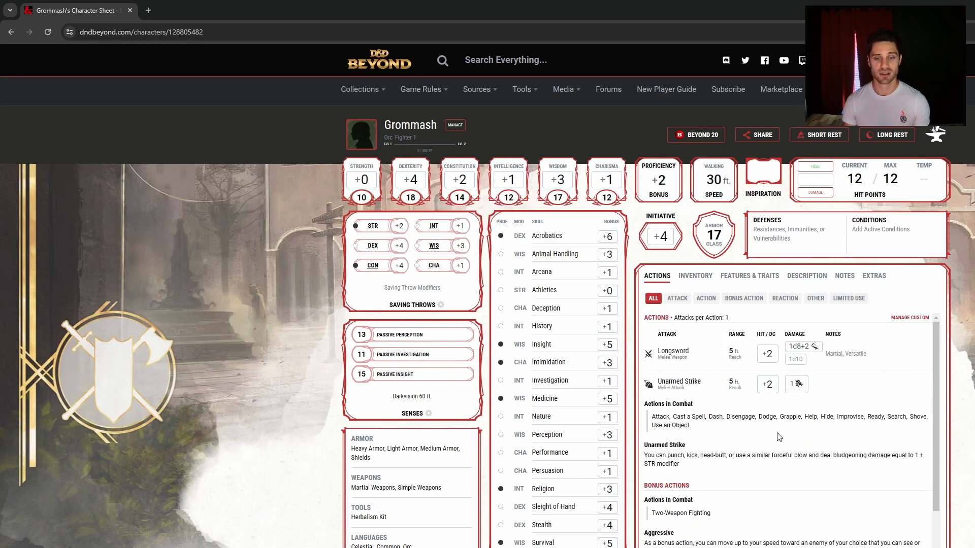